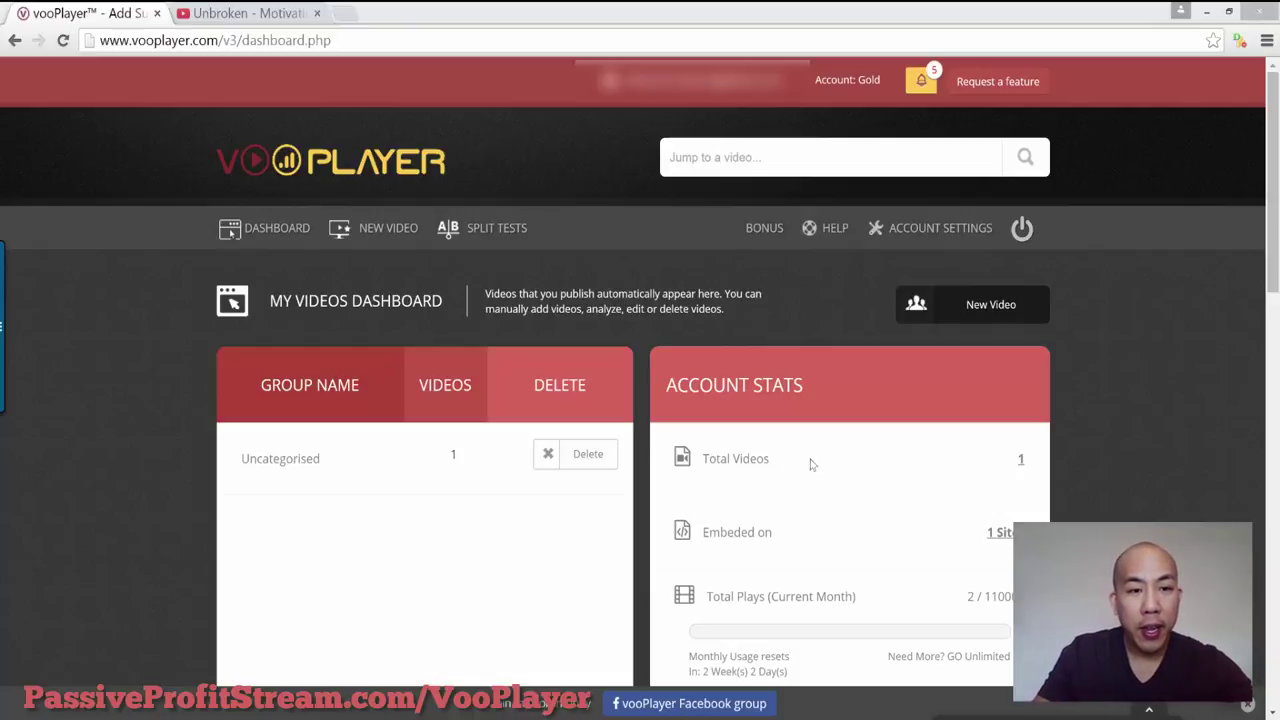
Step: Start a new video, copy the address of the Unbroken motivational video from YouTube, and return to vooPlayer
left_click(362, 232)
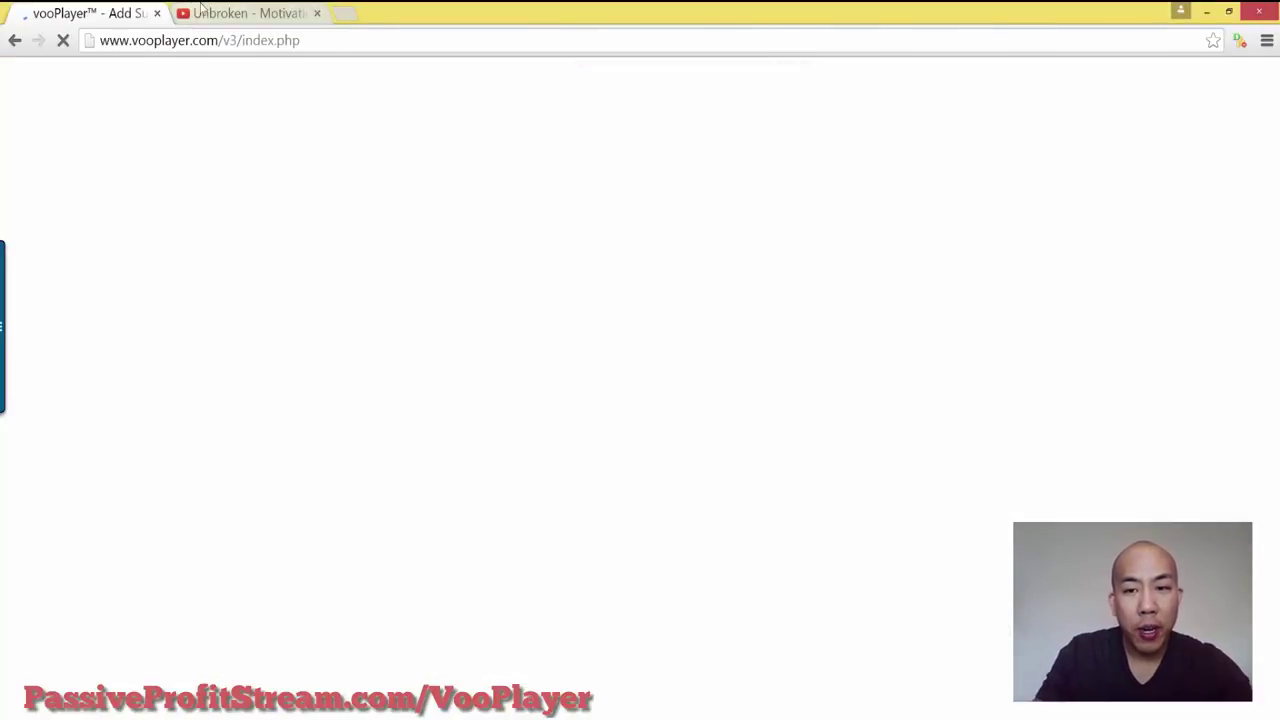
left_click(200, 10)
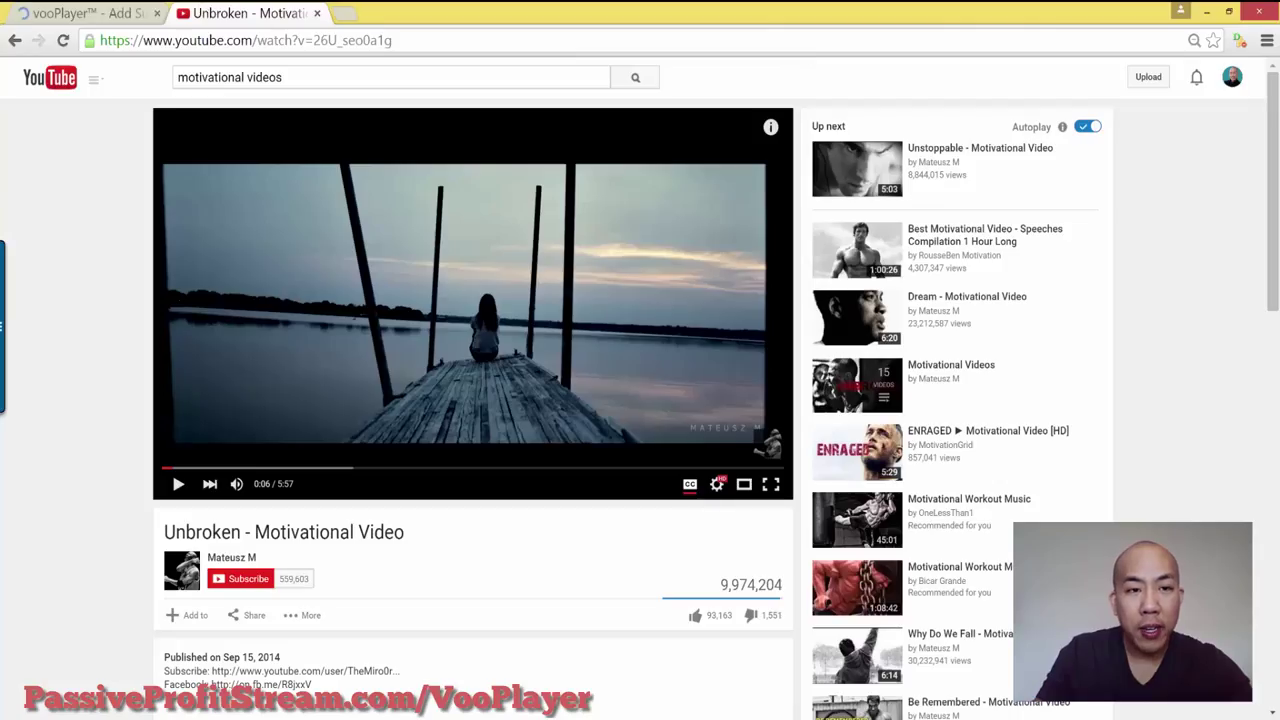
left_click(296, 40)
right_click(296, 46)
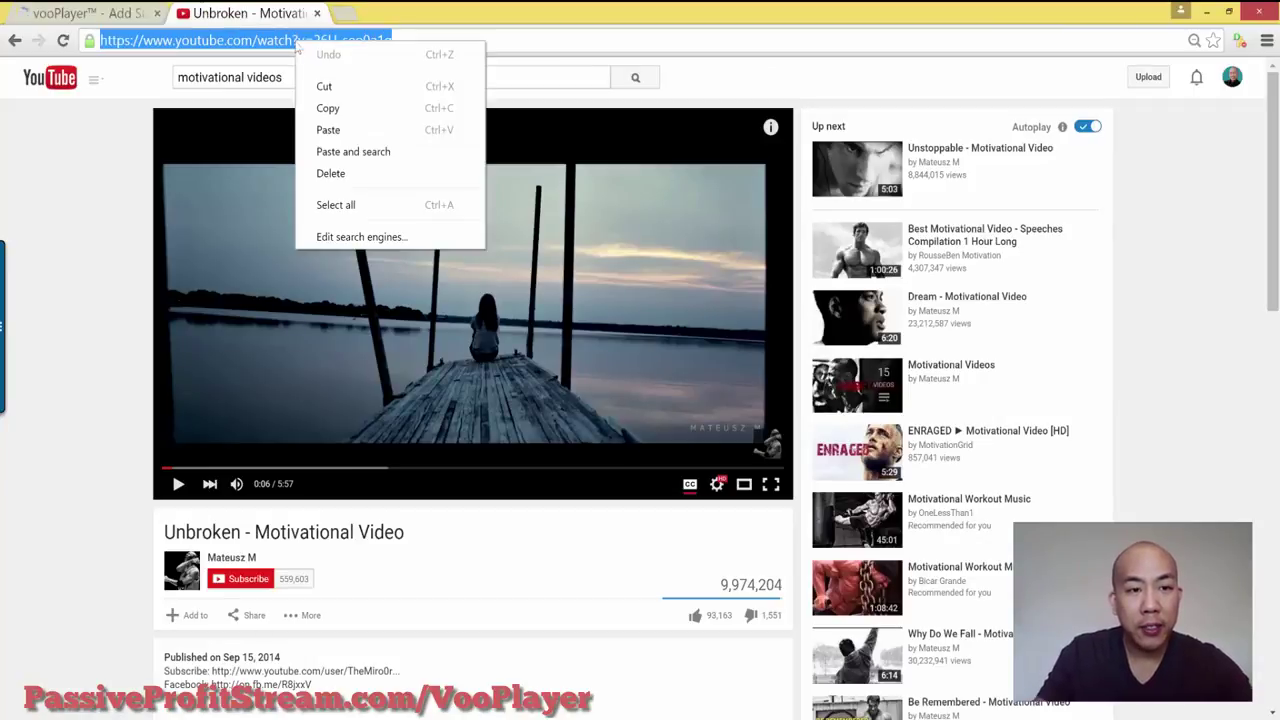
left_click(327, 108)
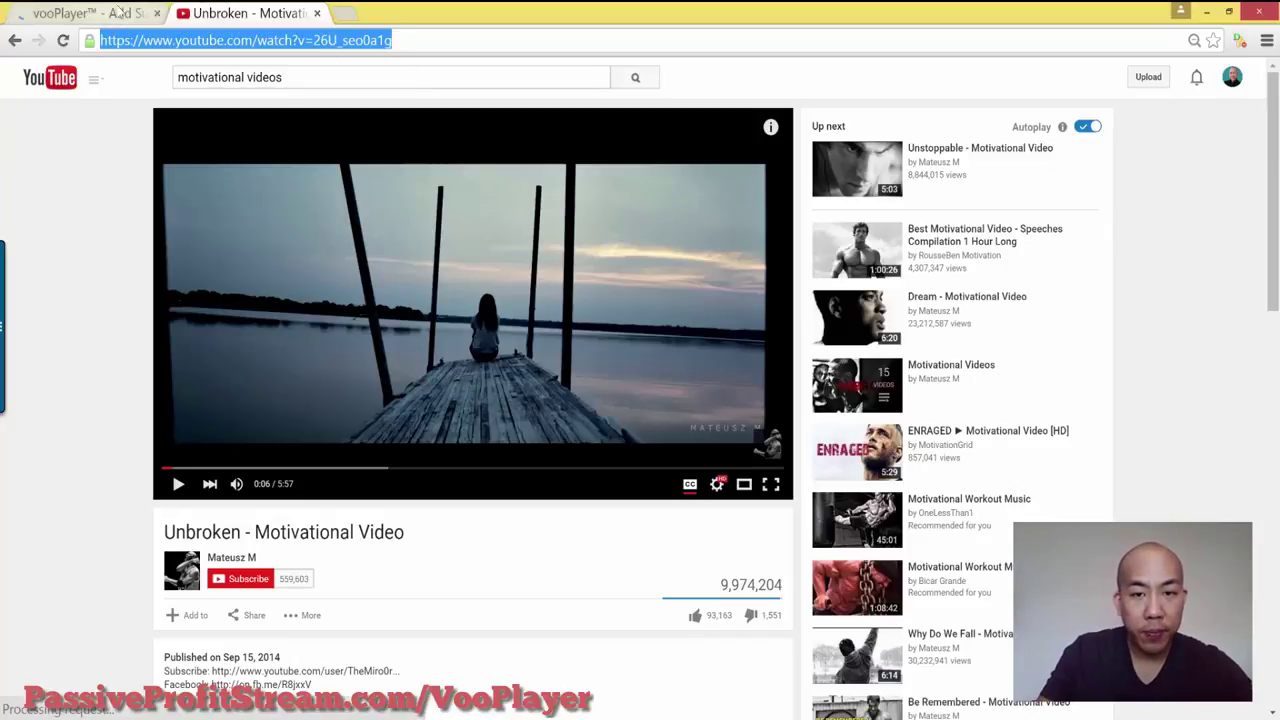
left_click(118, 13)
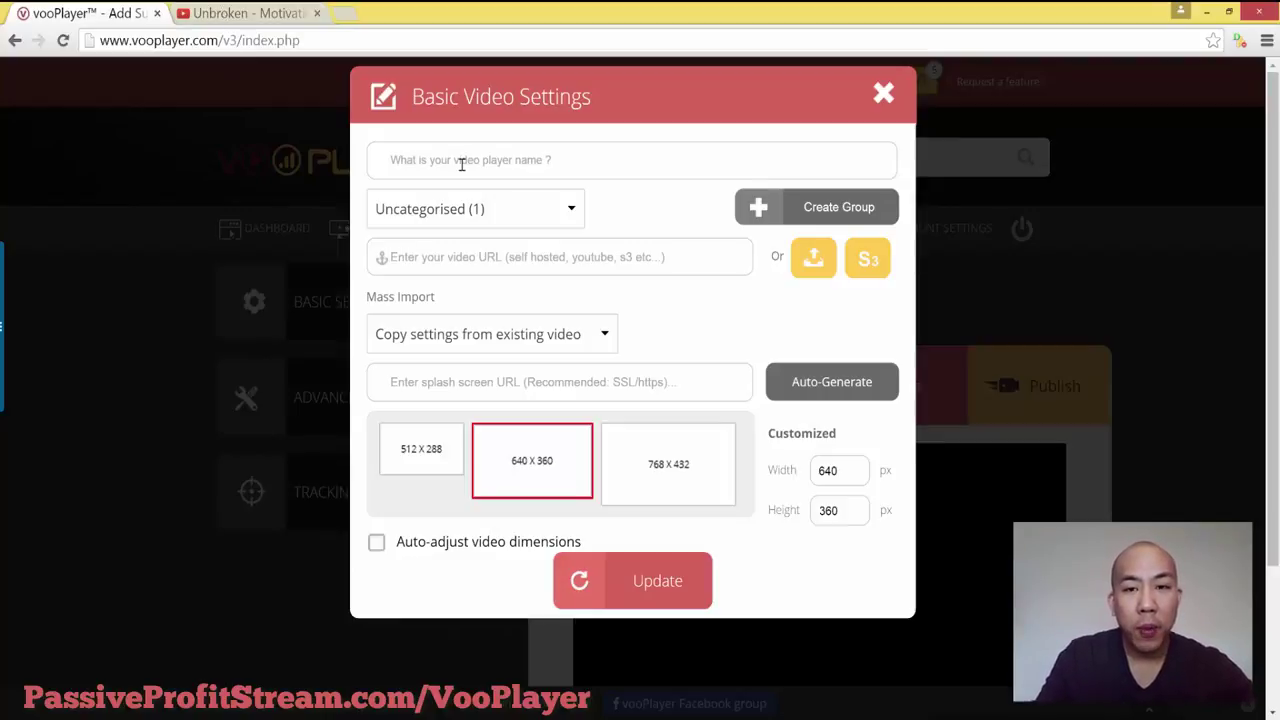
Step: Name the video player "Unbroken motivation" and paste the copied YouTube link as its video URL
left_click(655, 158)
type("Un")
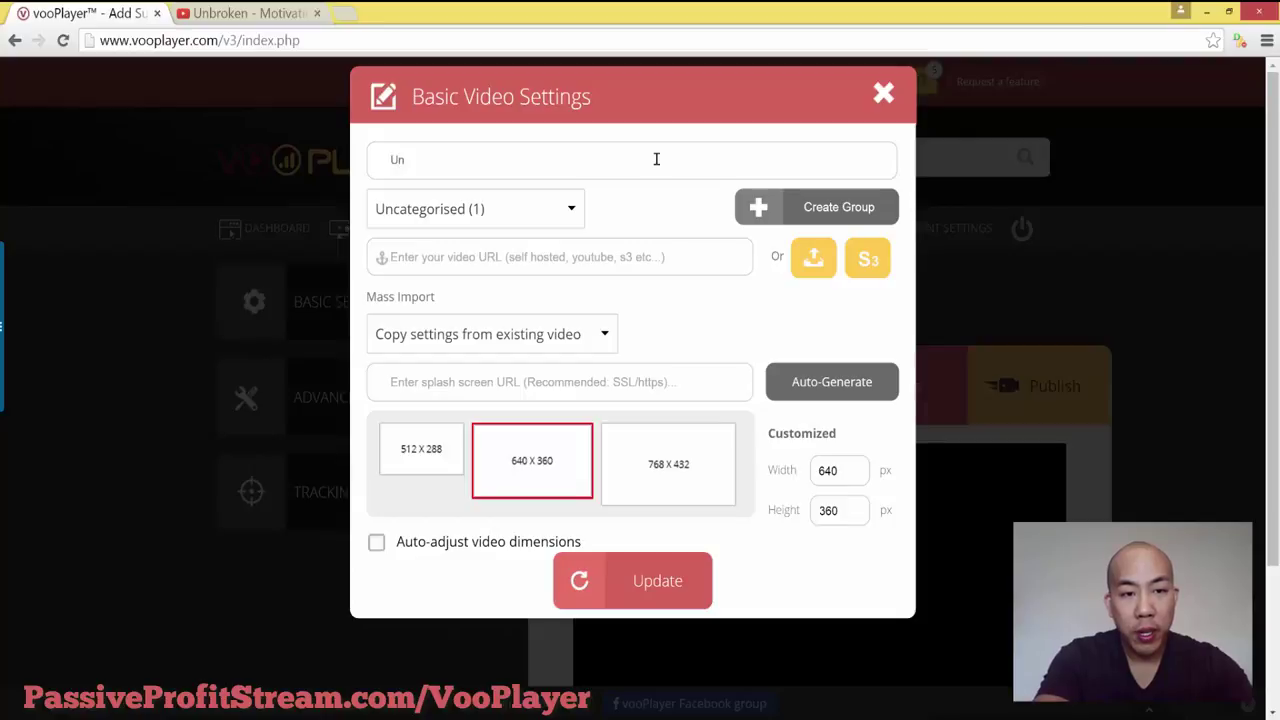
type("broken mot")
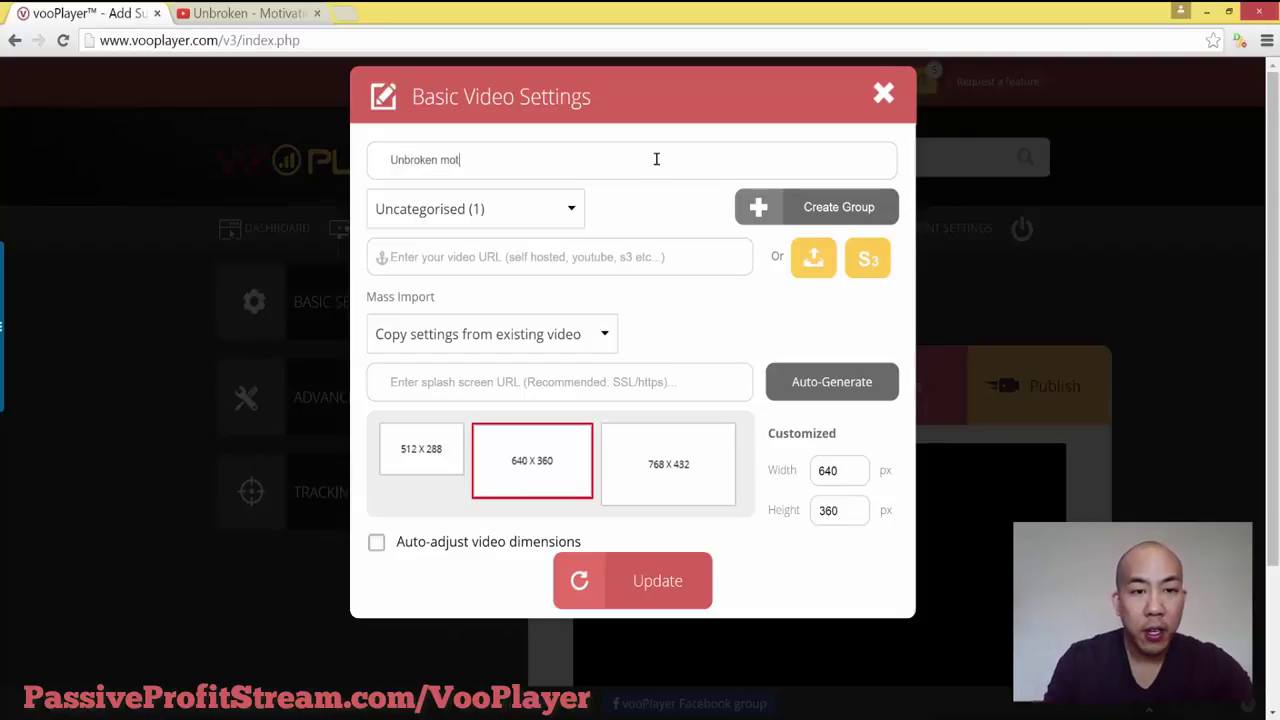
type("ivation")
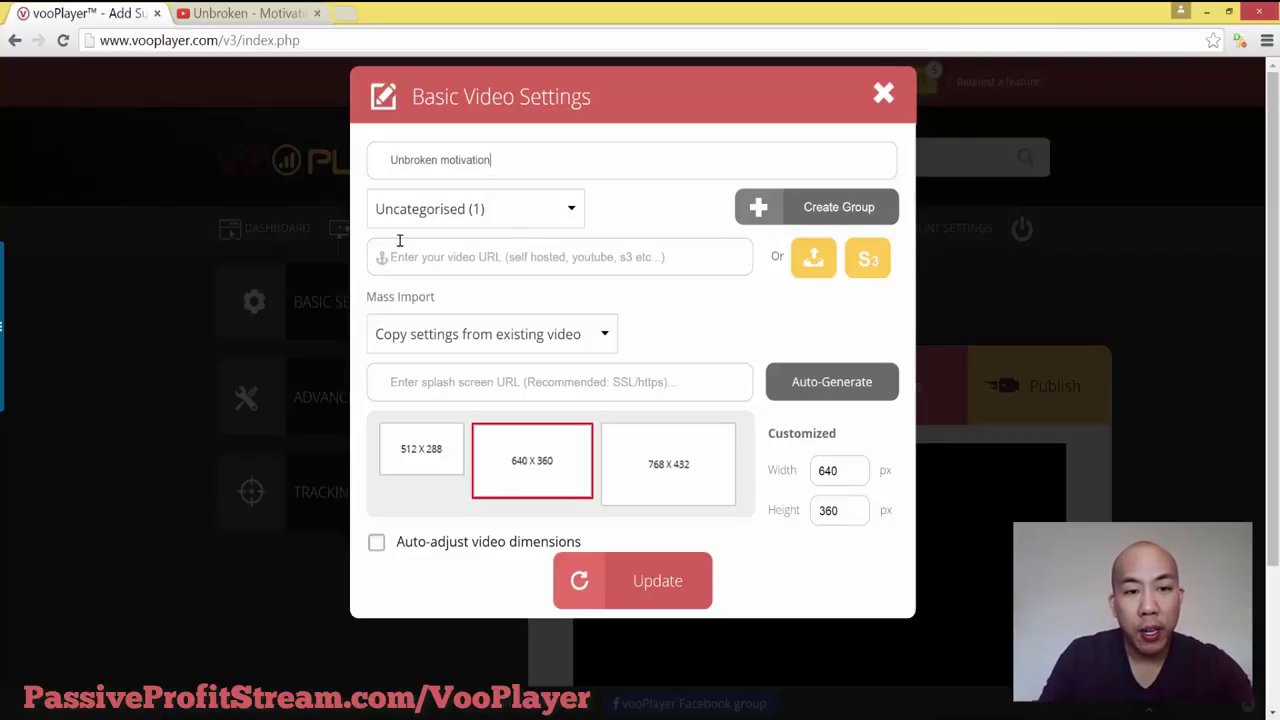
left_click(590, 266)
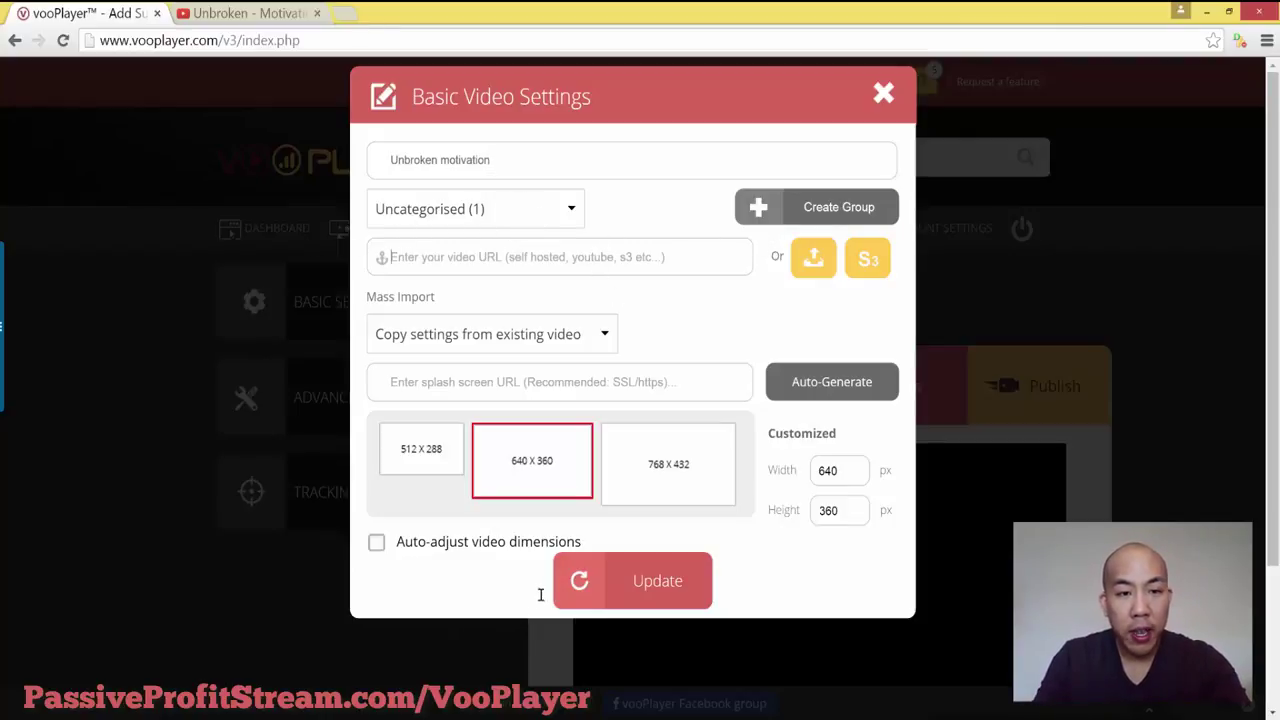
key("ctrl+v")
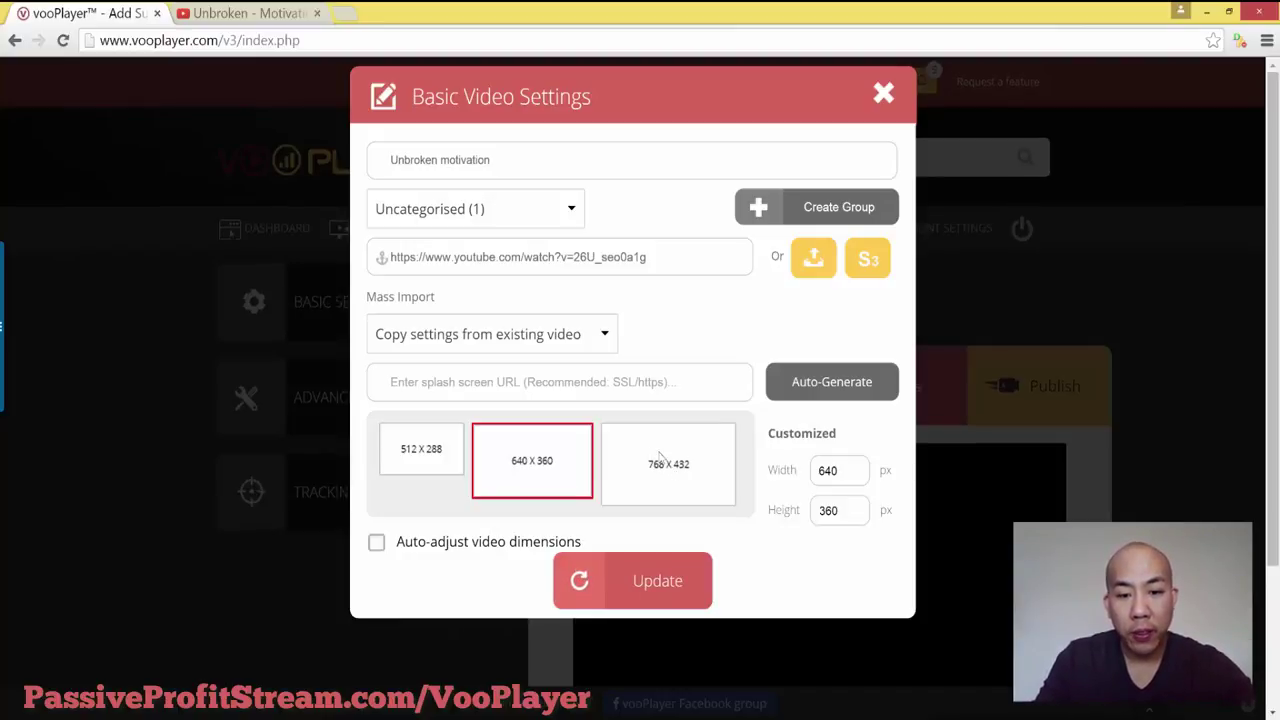
Step: Choose the 768 x 432 player size and save the basic video settings
left_click(660, 457)
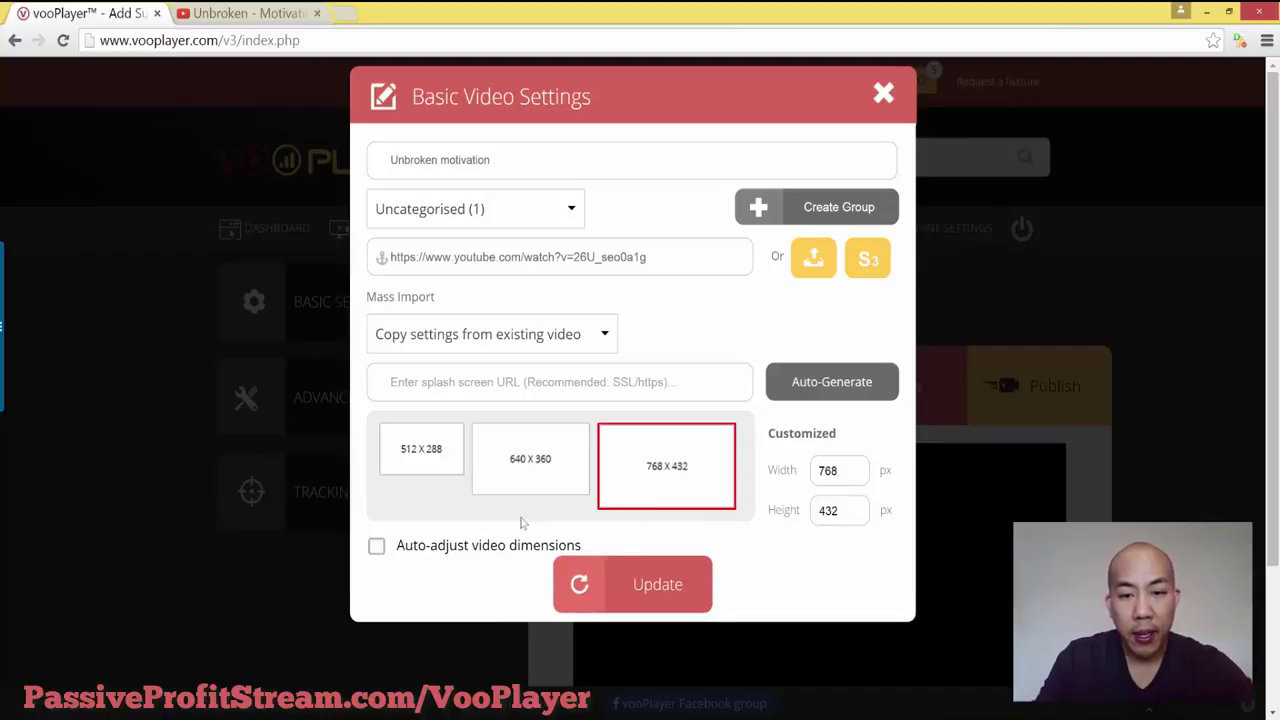
left_click(790, 385)
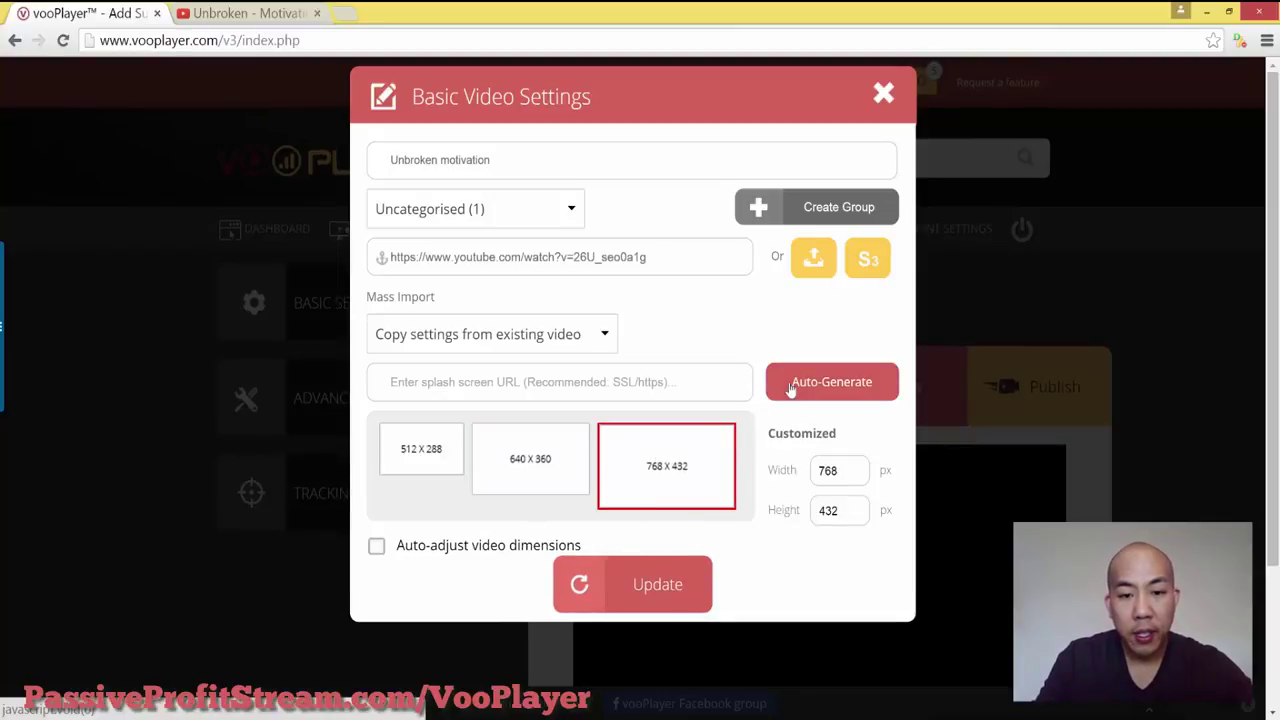
left_click(657, 578)
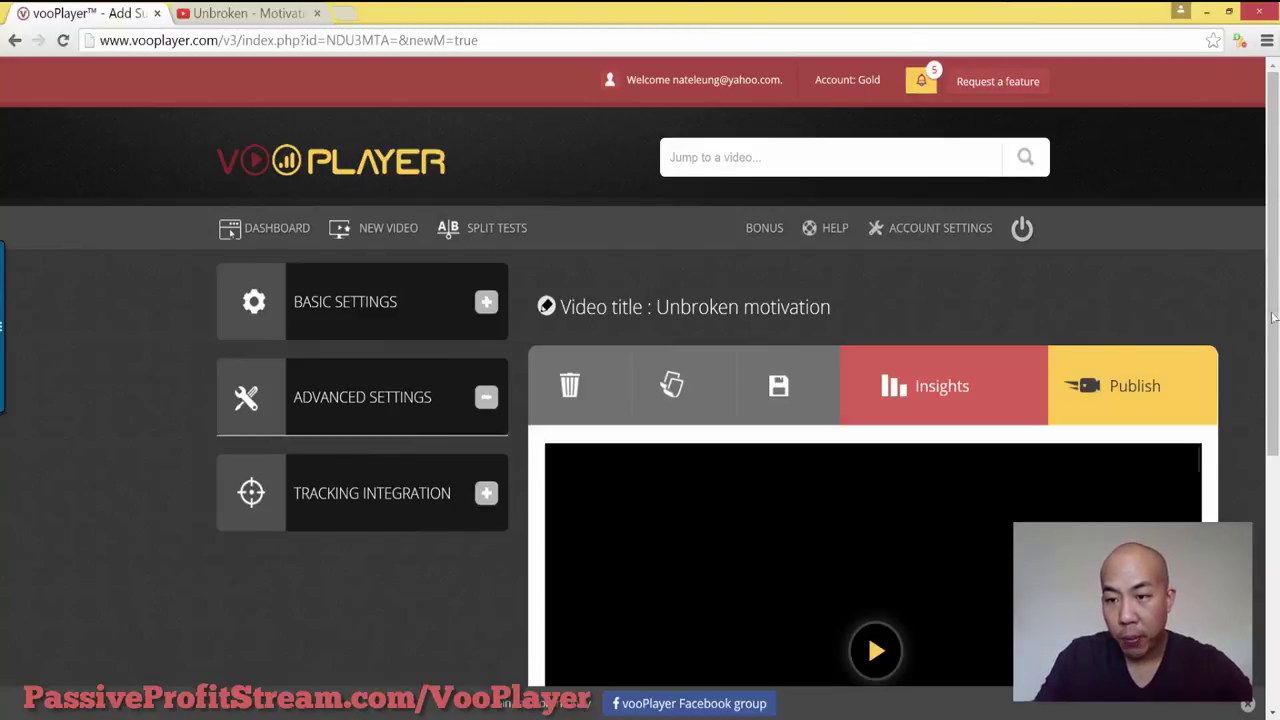
Step: Look over the new video's editing page, including its player preview and advanced settings
scroll(1273, 325, "down", 3)
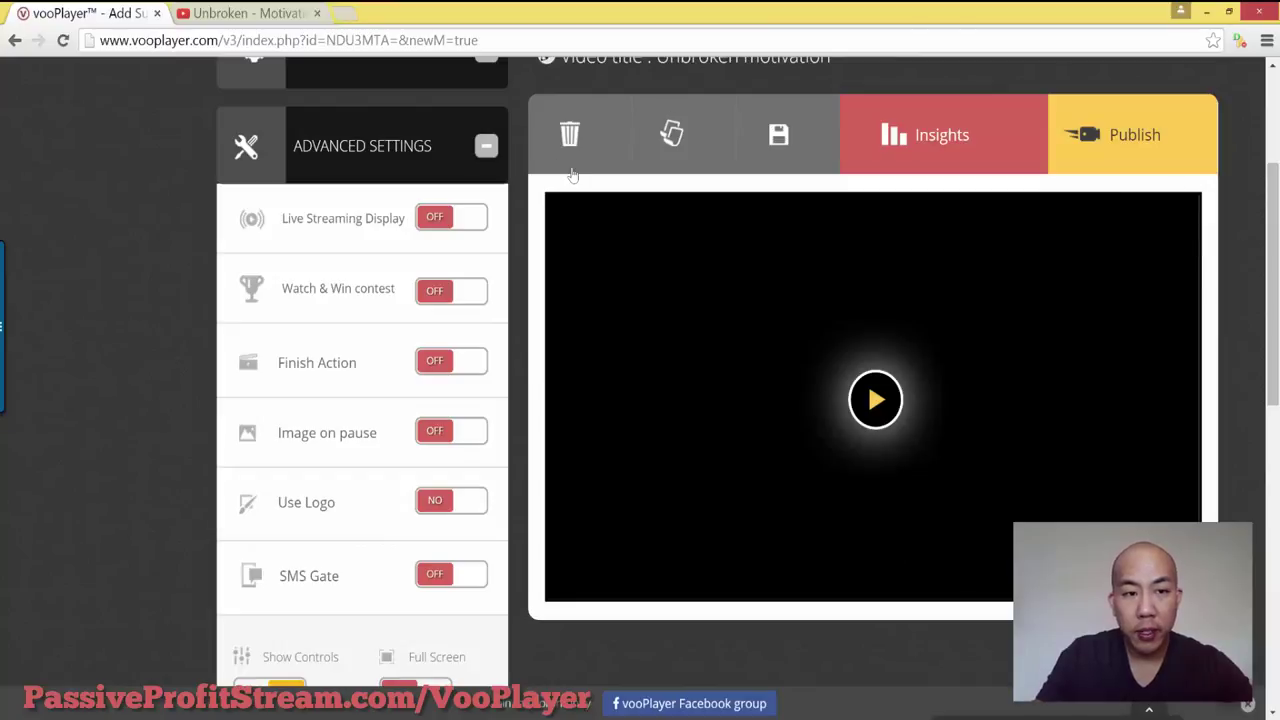
scroll(800, 400, "up", 3)
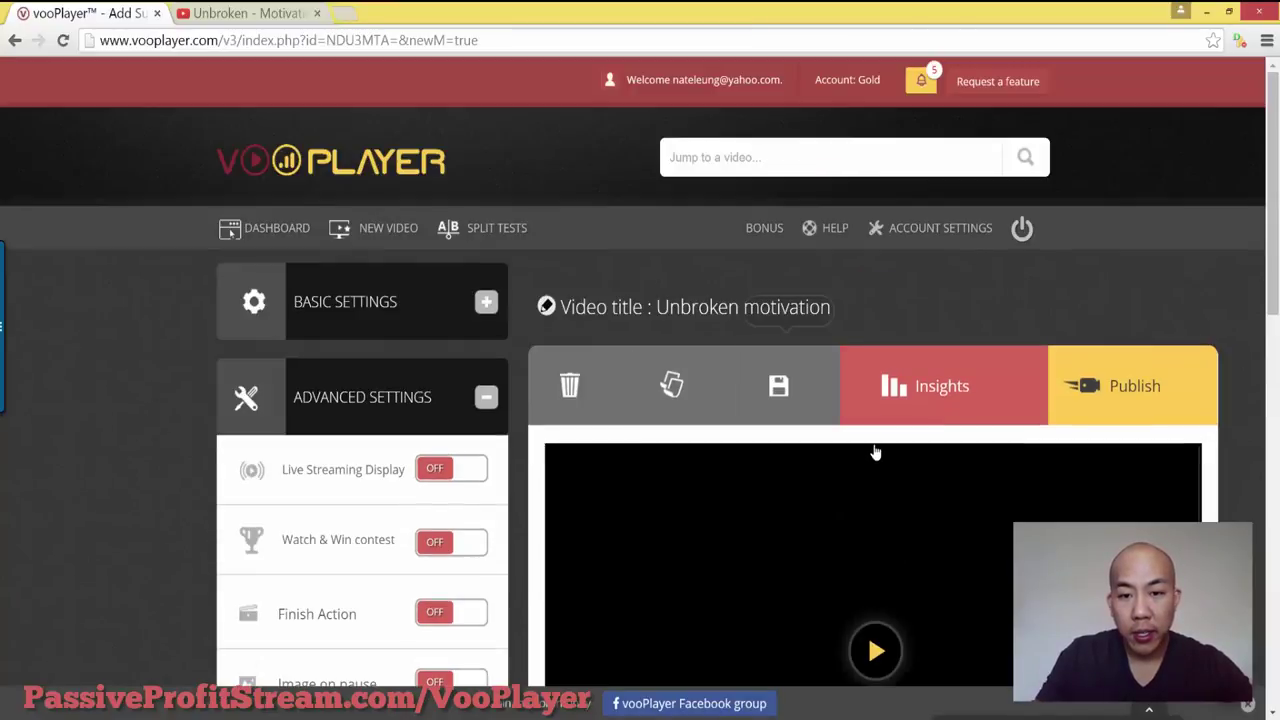
scroll(876, 452, "down", 3)
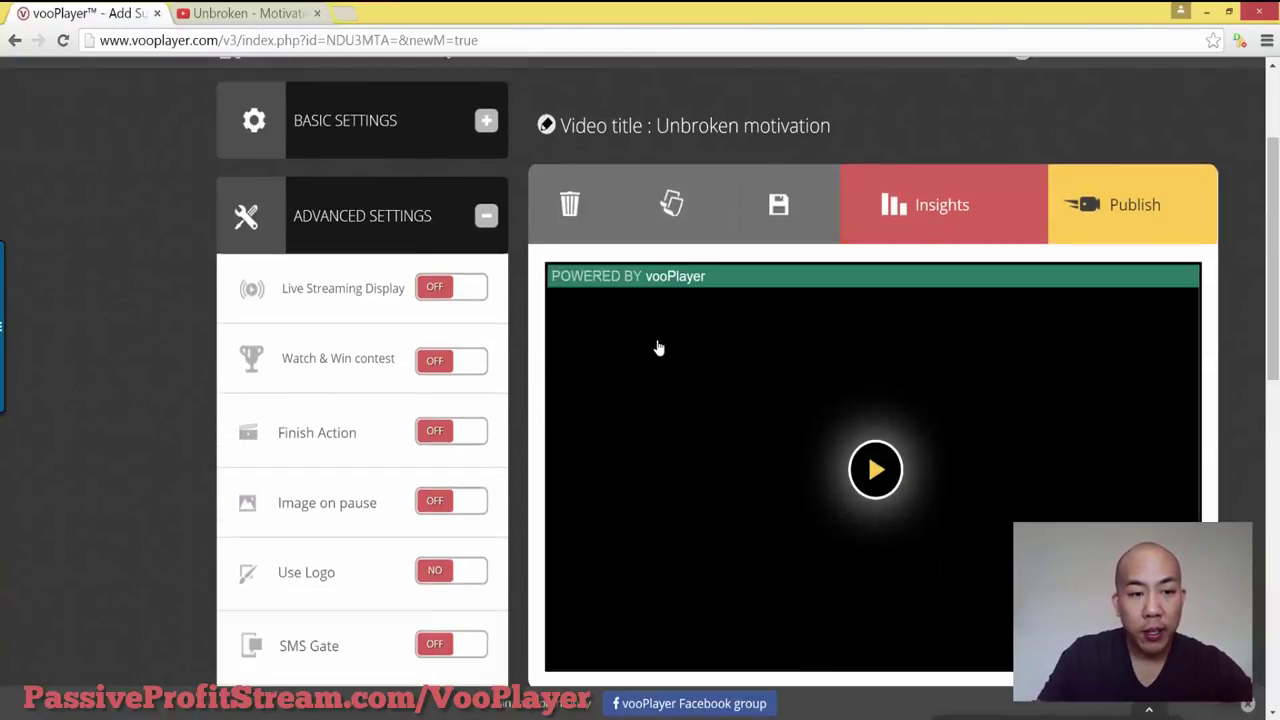
scroll(659, 348, "down", 1)
scroll(659, 348, "down", 2)
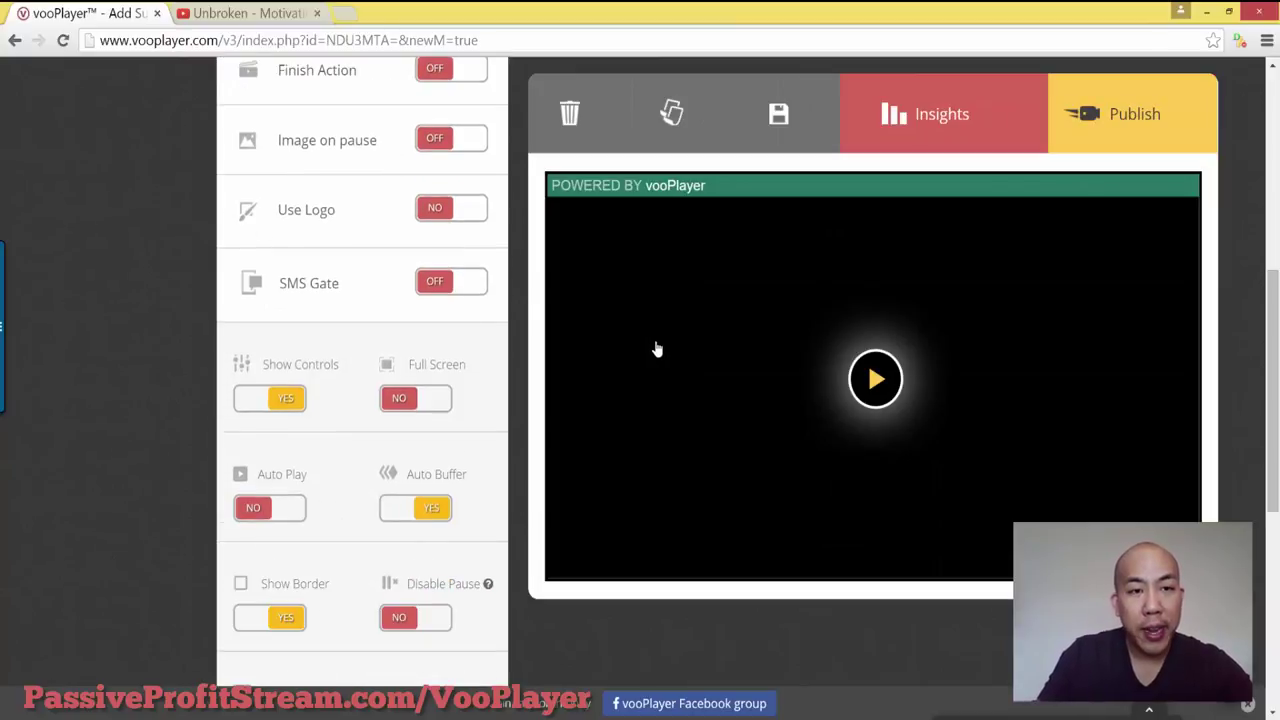
scroll(656, 346, "up", 5)
scroll(656, 346, "up", 1)
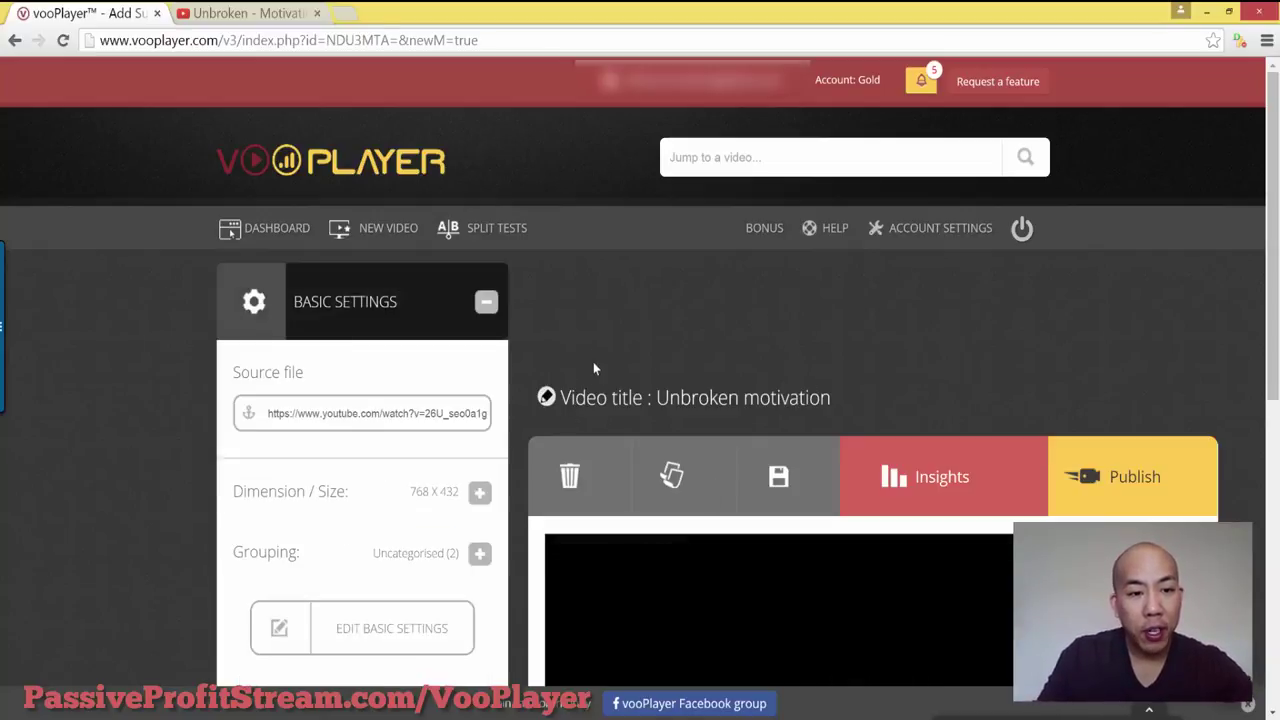
Step: Examine the video's basic settings, skin customization, timeline tools and Facebook tracking integration options
scroll(351, 408, "down", 2)
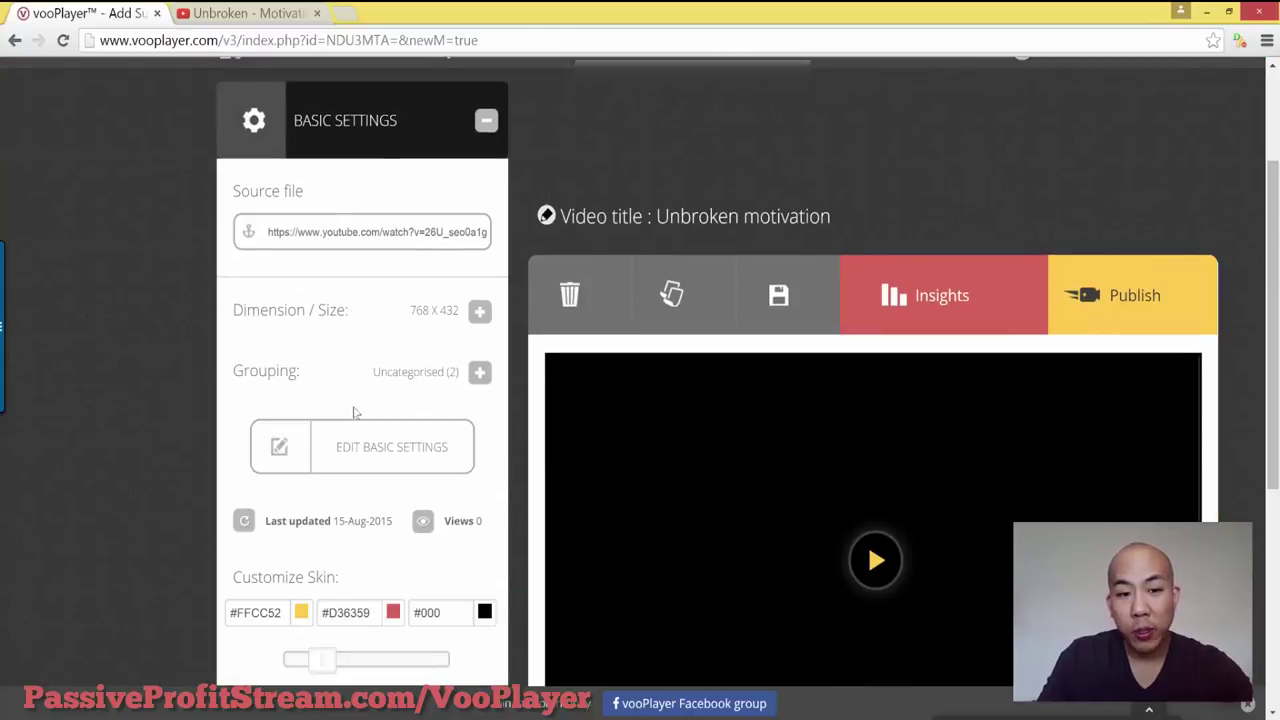
scroll(353, 412, "down", 2)
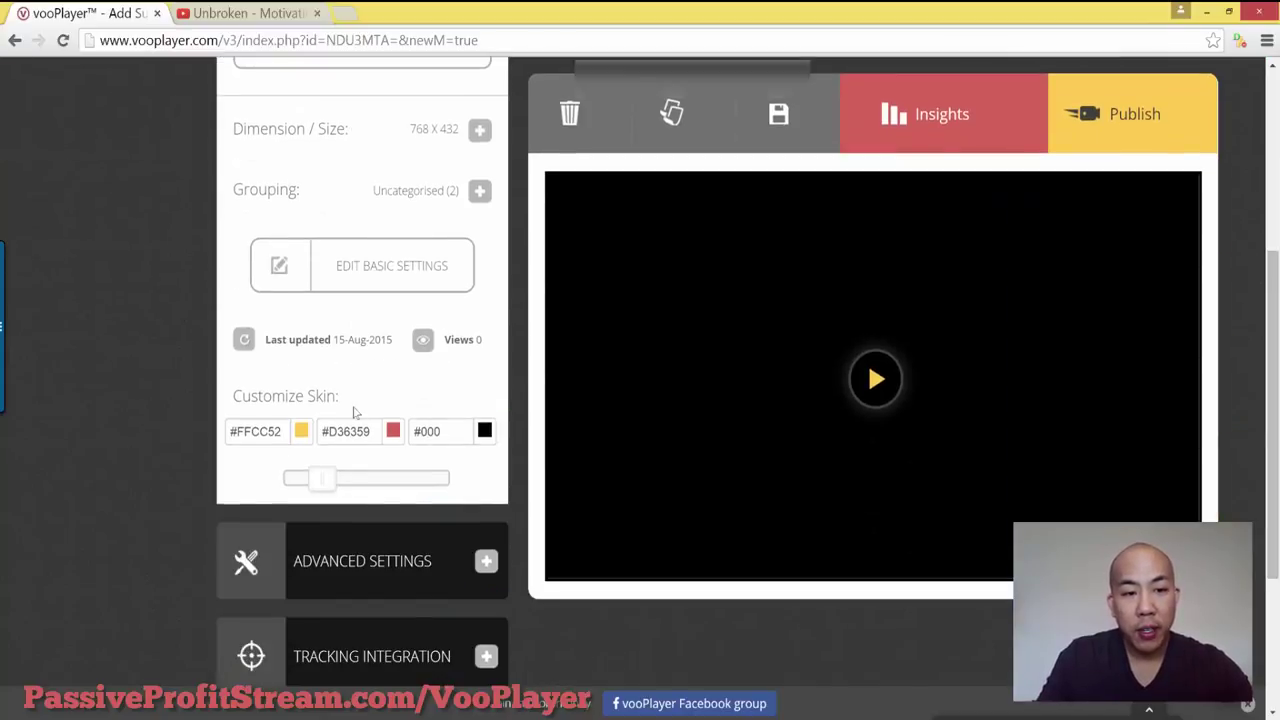
scroll(353, 412, "down", 3)
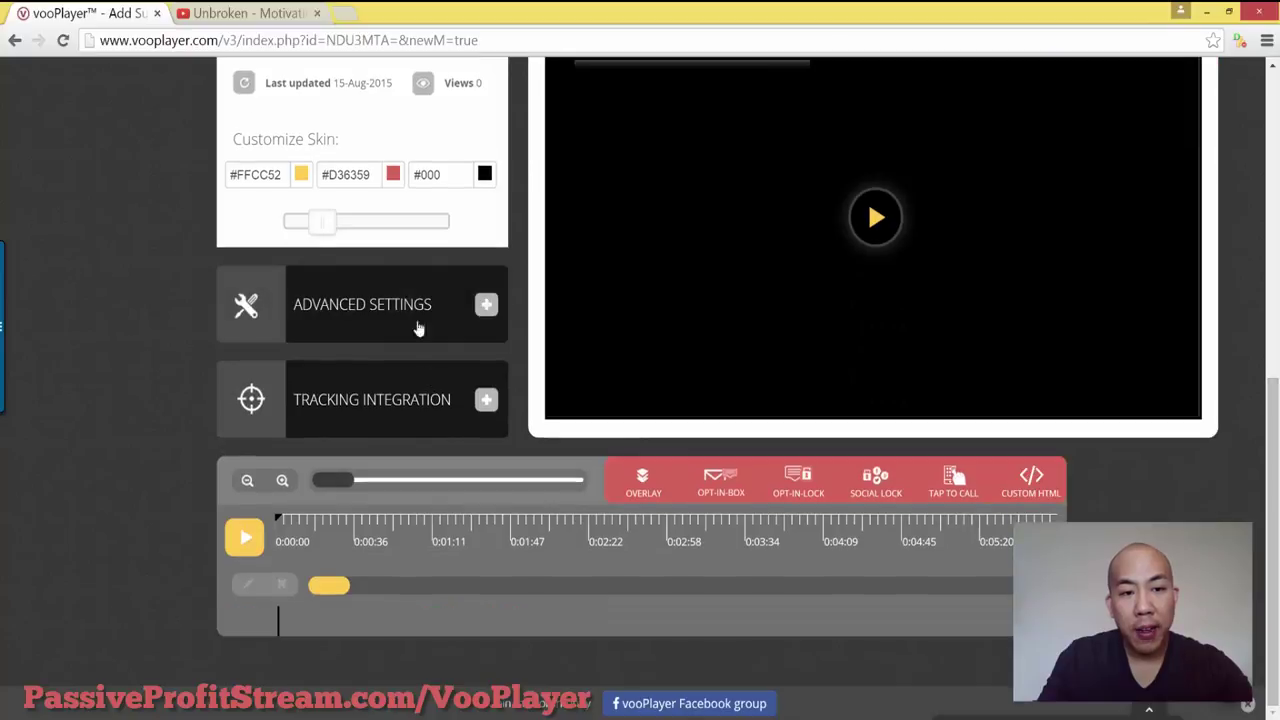
scroll(38, 295, "down", 4)
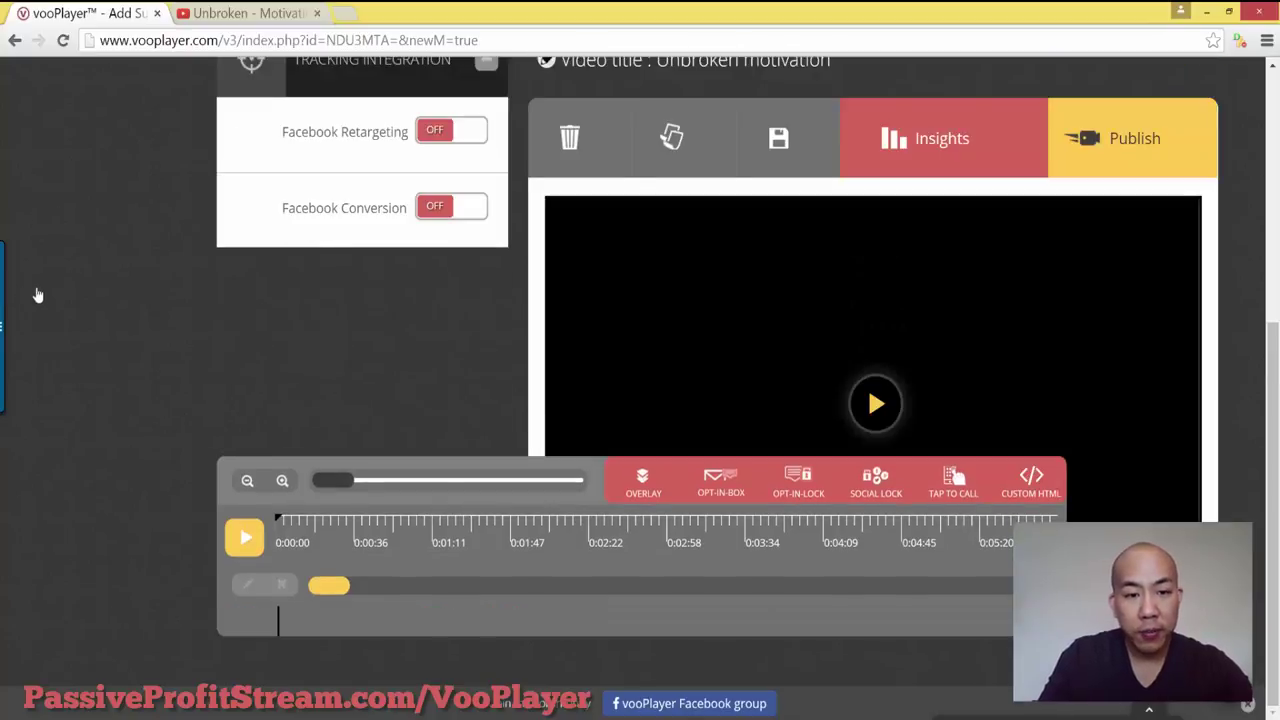
scroll(398, 352, "up", 1)
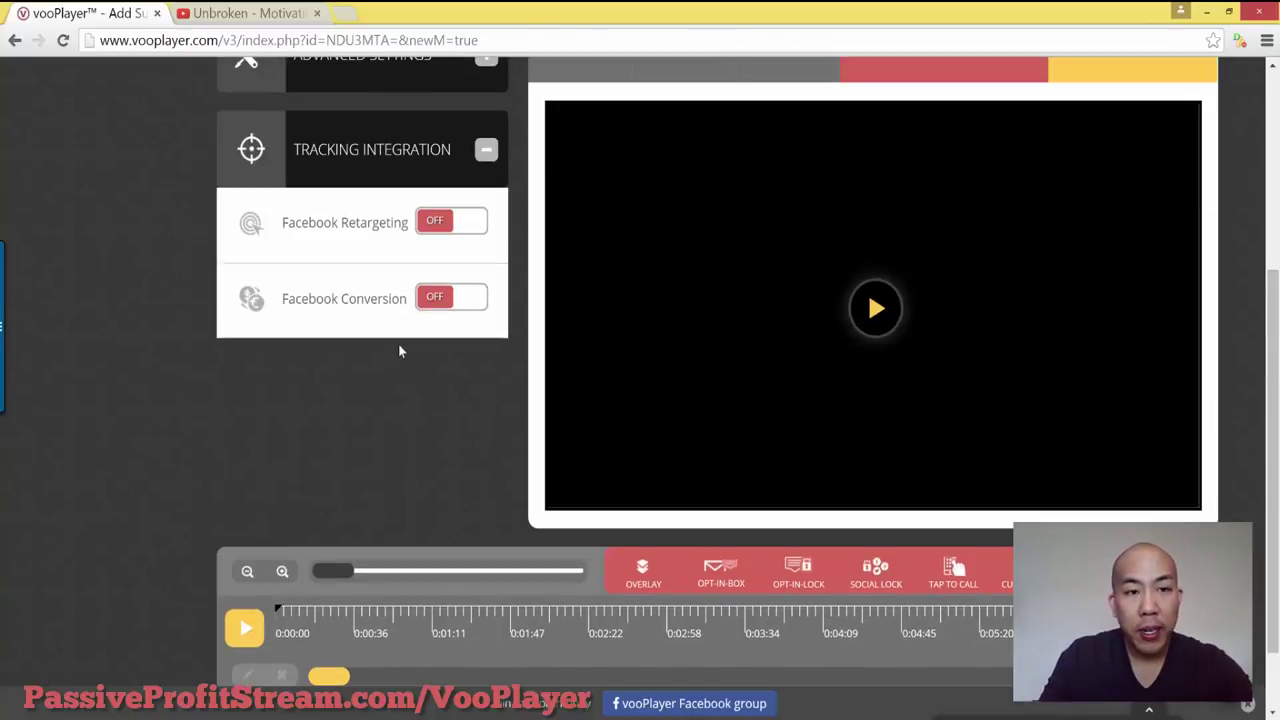
scroll(430, 200, "up", 1)
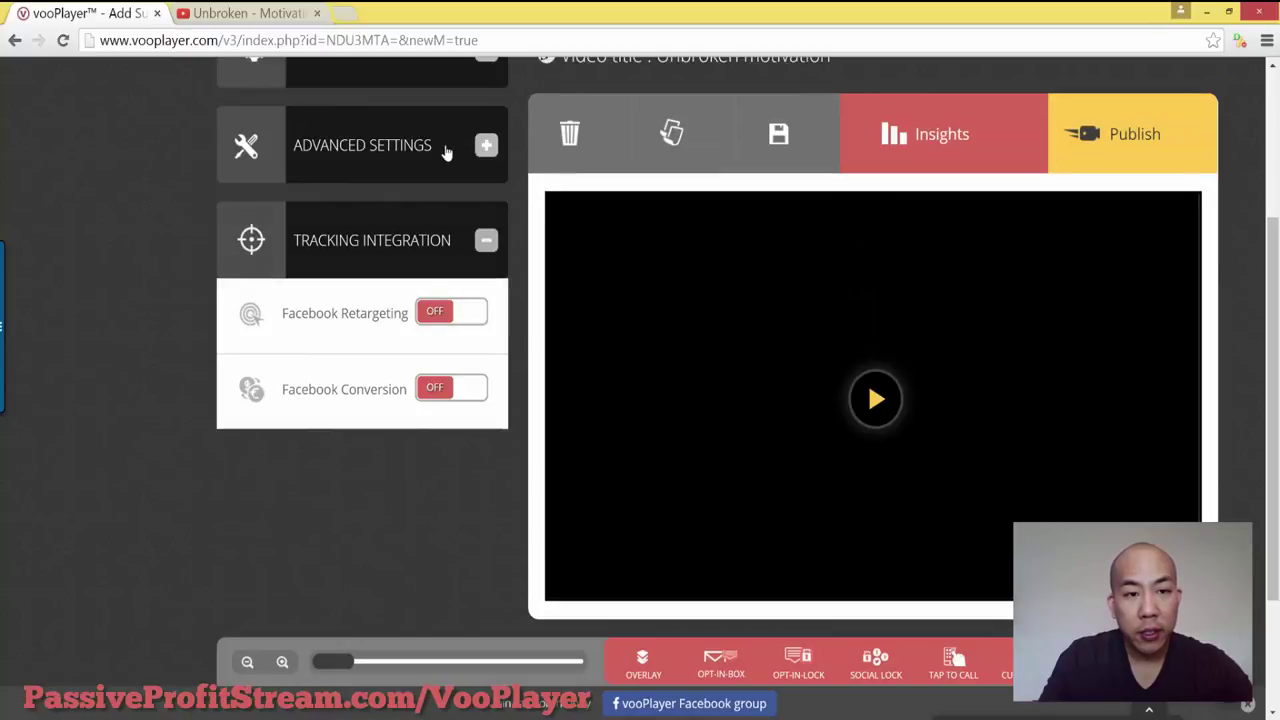
Step: Examine the advanced settings, from Live Streaming Display to Auto Pause, and the timeline's lead-capture tools
left_click(362, 144)
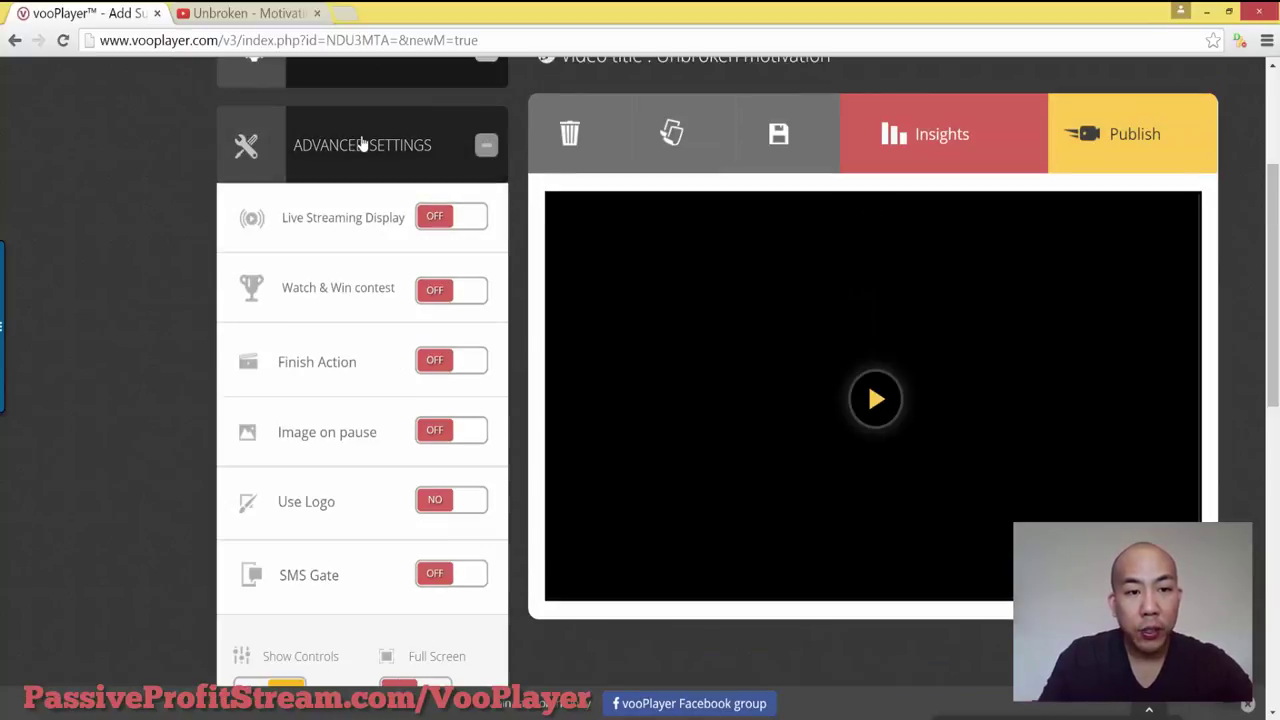
left_click(362, 144)
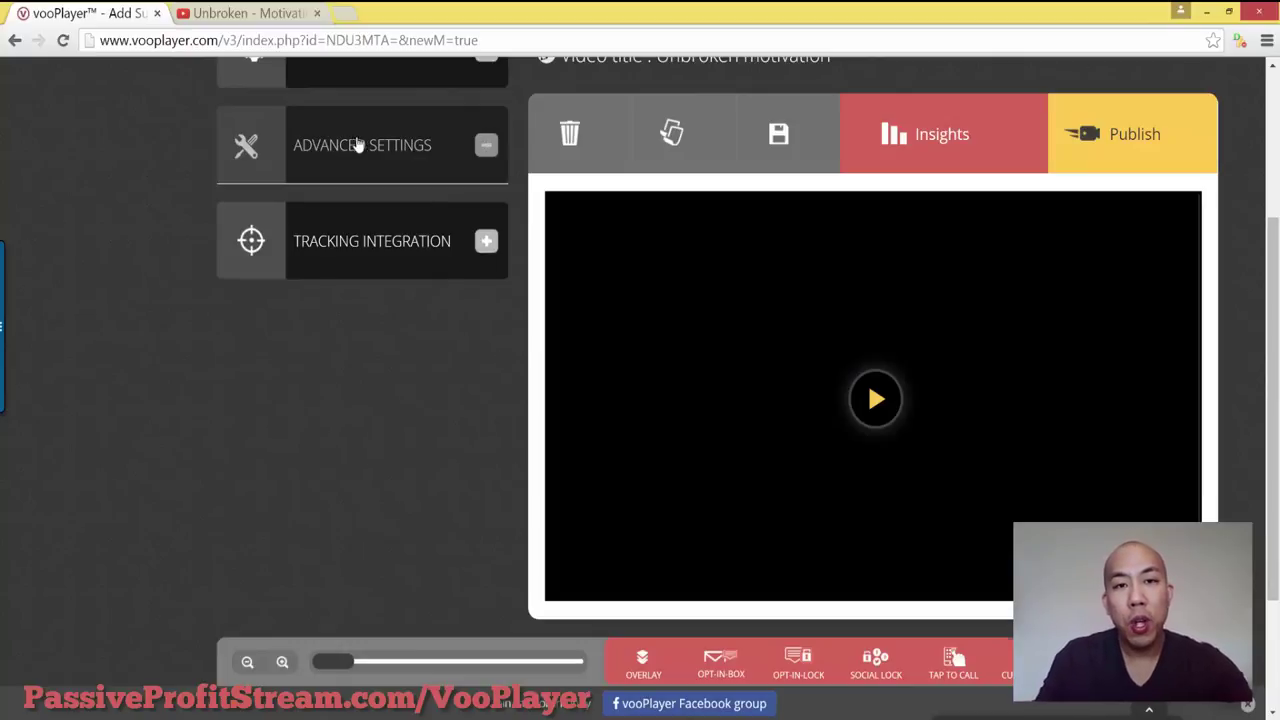
left_click(362, 144)
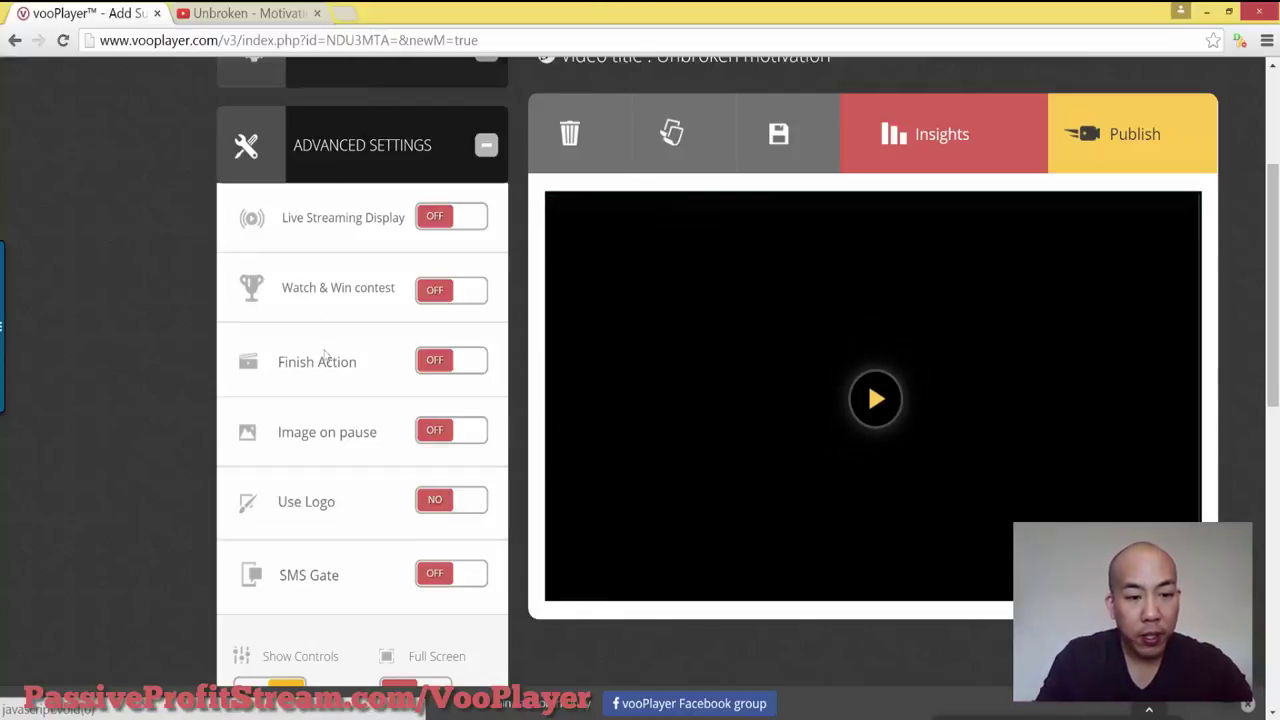
scroll(496, 447, "down", 6)
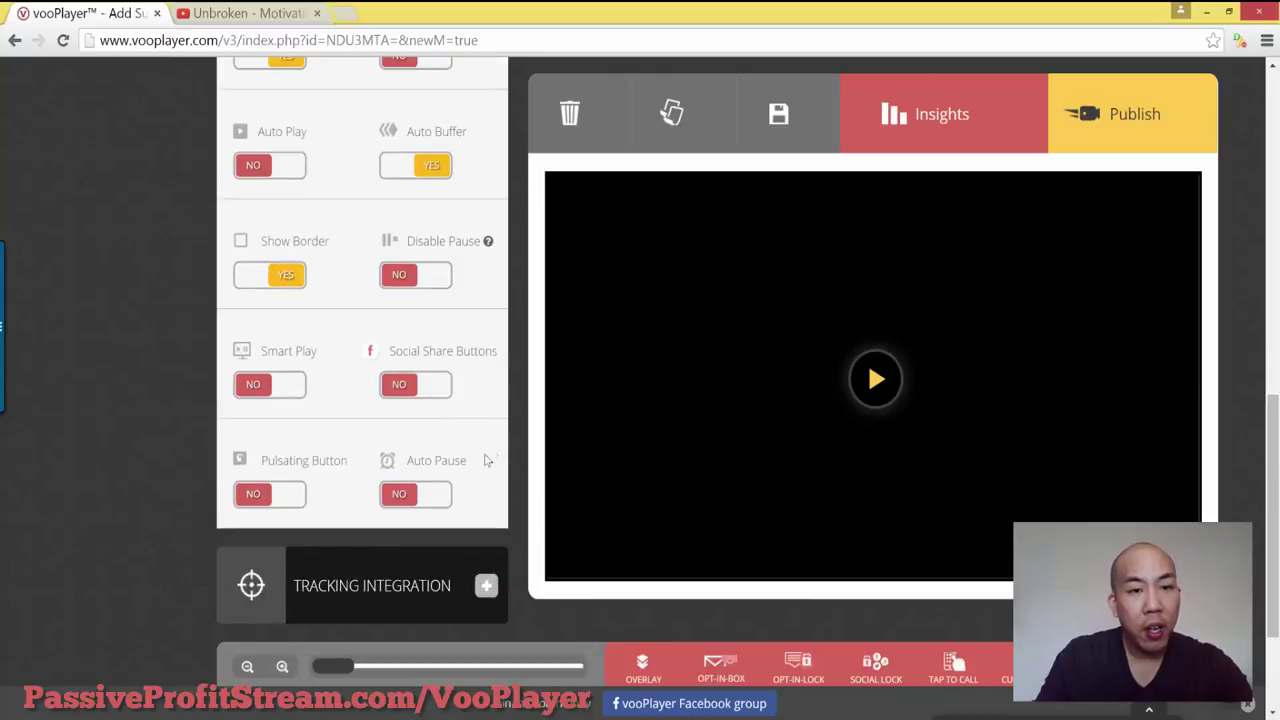
scroll(405, 282, "up", 1)
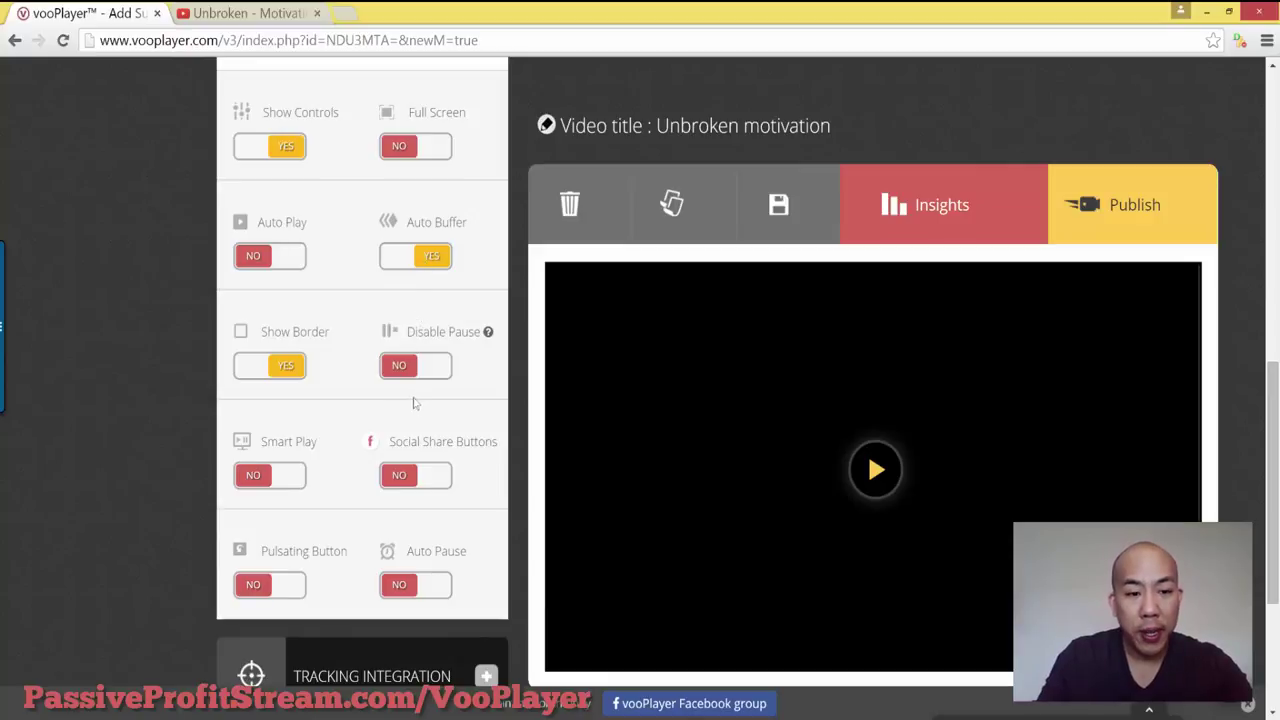
scroll(428, 370, "down", 3)
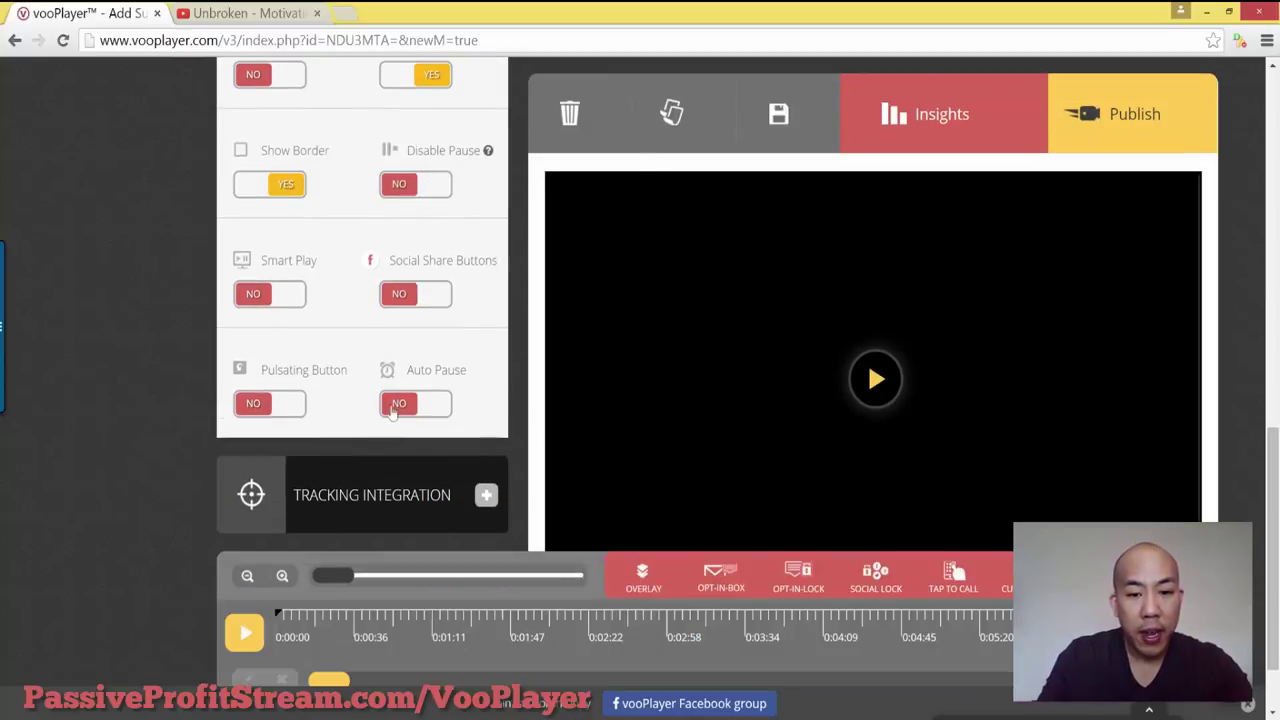
scroll(351, 507, "down", 2)
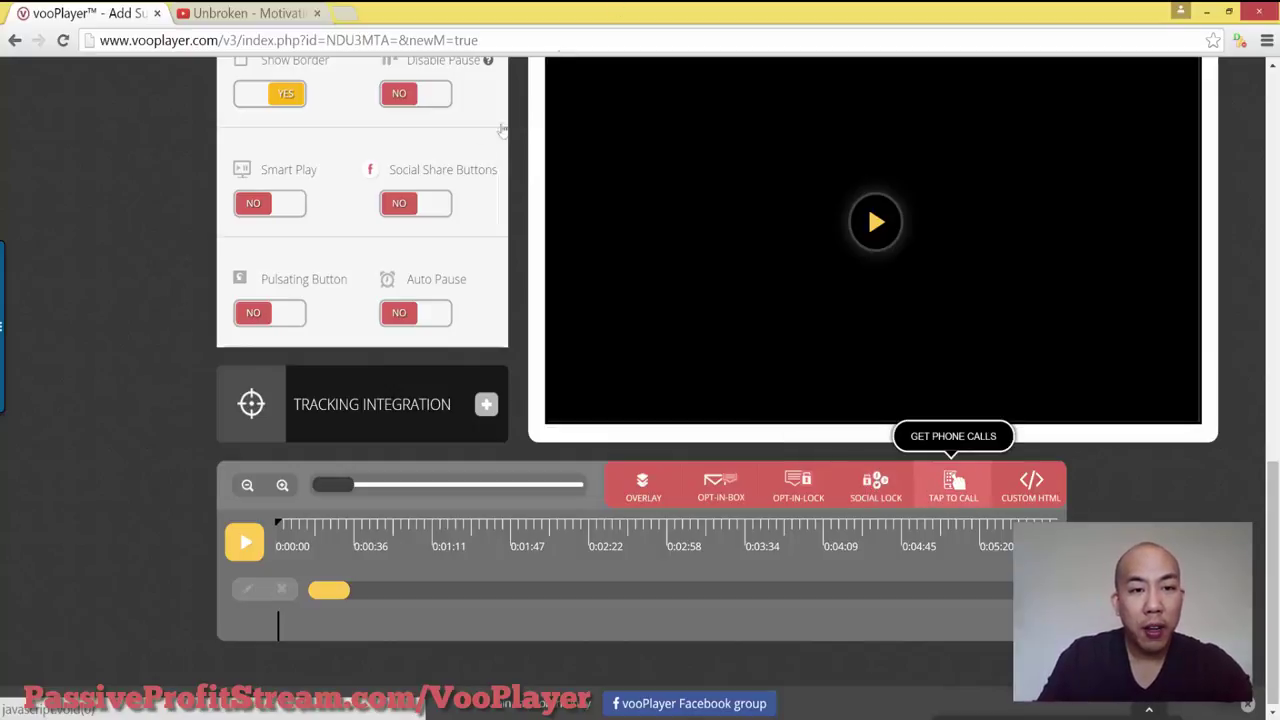
Step: Open the publishing codes for the video to review the website embed, lightbox and Facebook options
scroll(1116, 380, "up", 5)
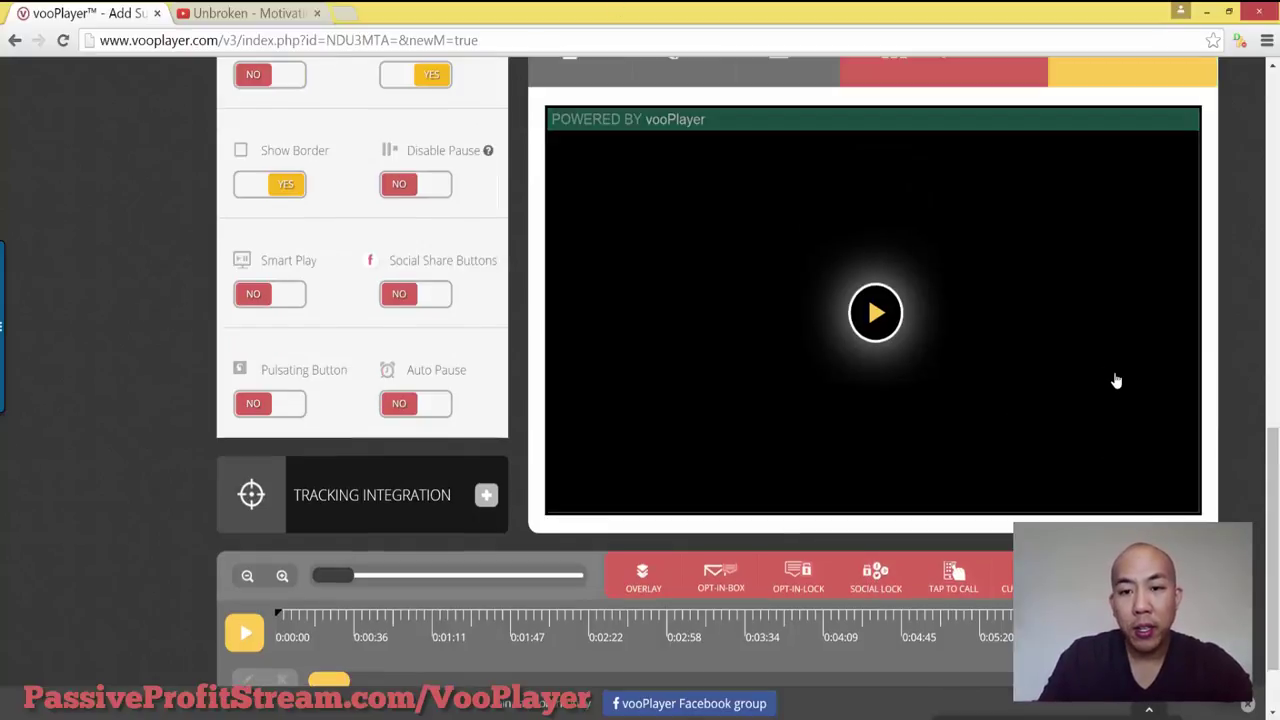
scroll(1114, 380, "up", 2)
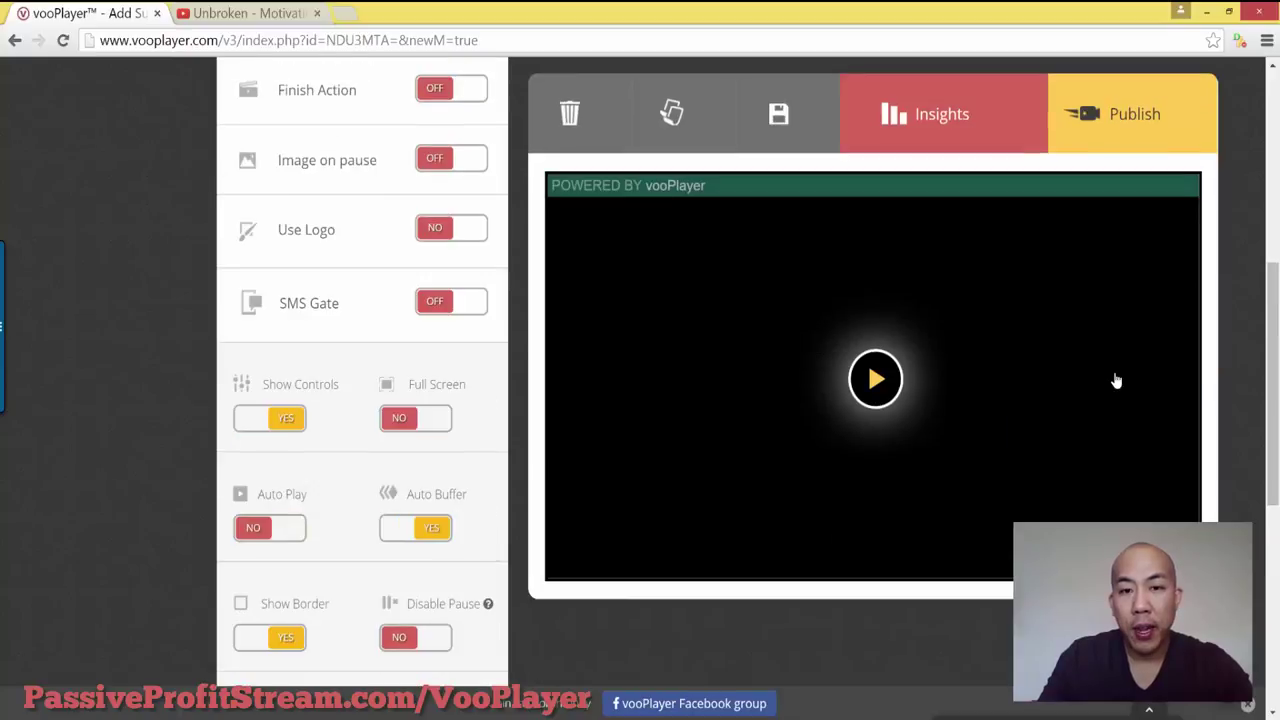
scroll(785, 114, "up", 2)
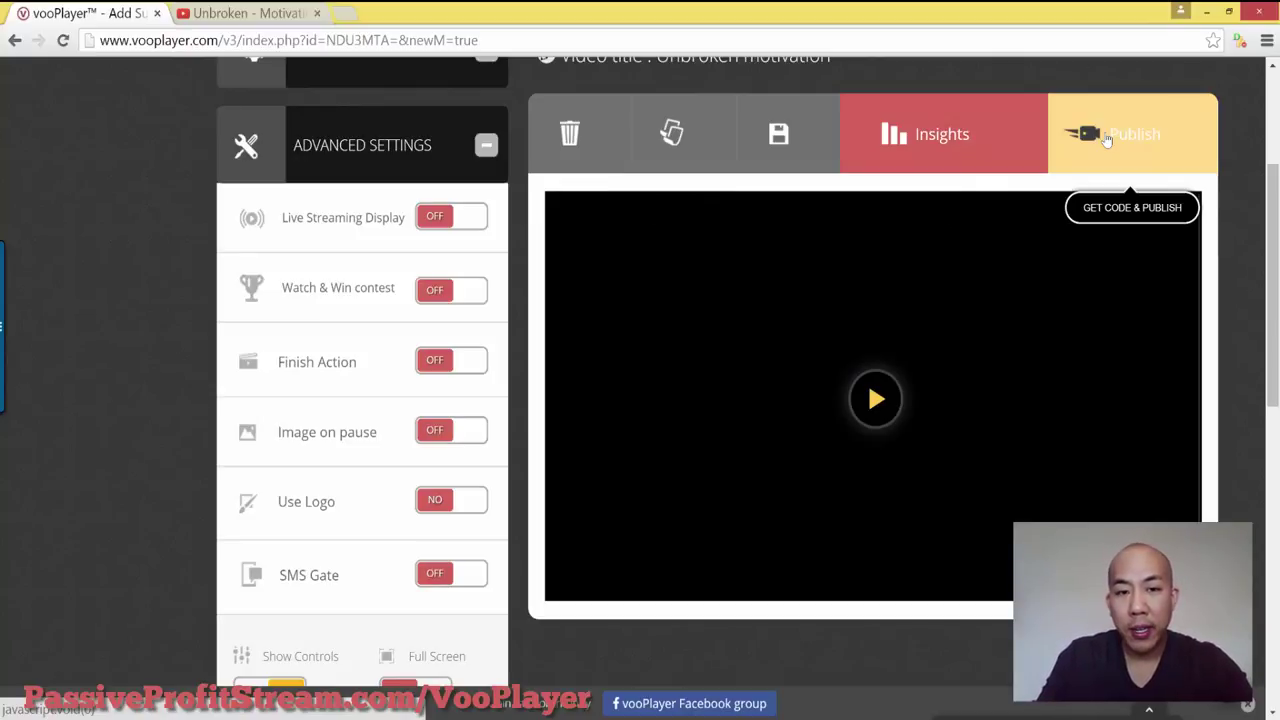
left_click(1106, 140)
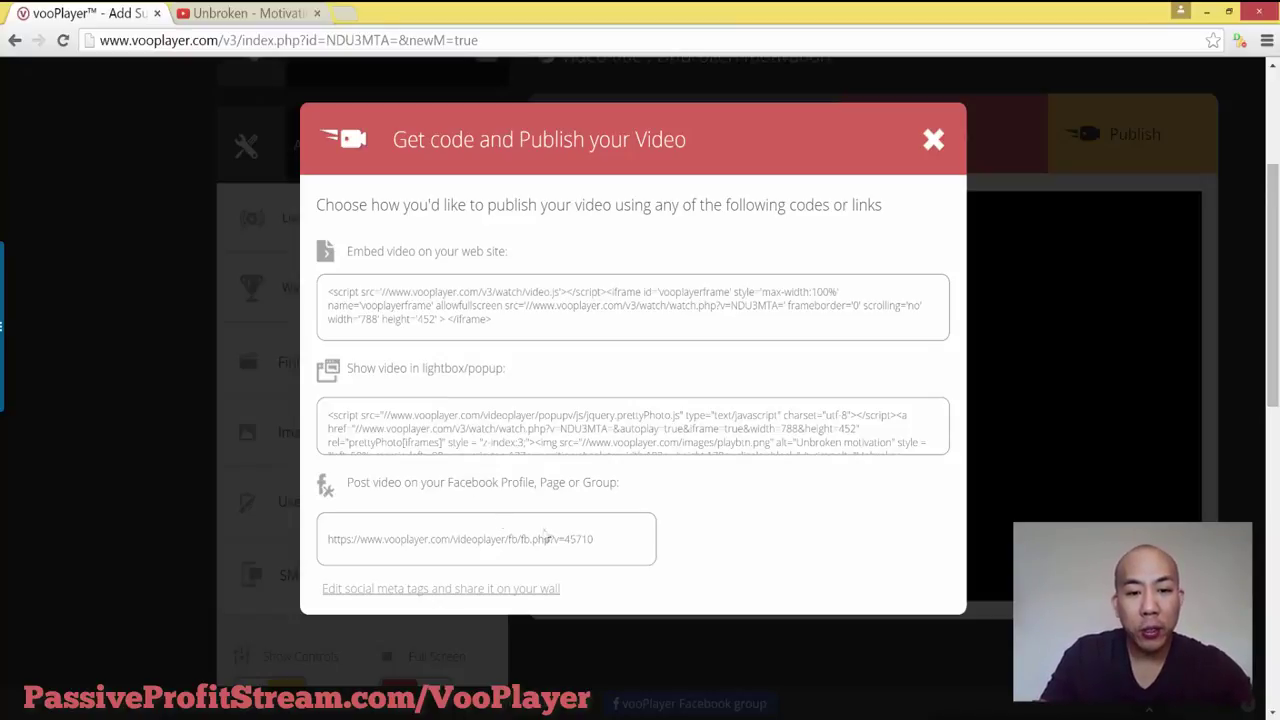
Step: Select the link for posting the video on a Facebook profile, page or group, and close the publishing codes
left_click_drag(596, 540, 330, 541)
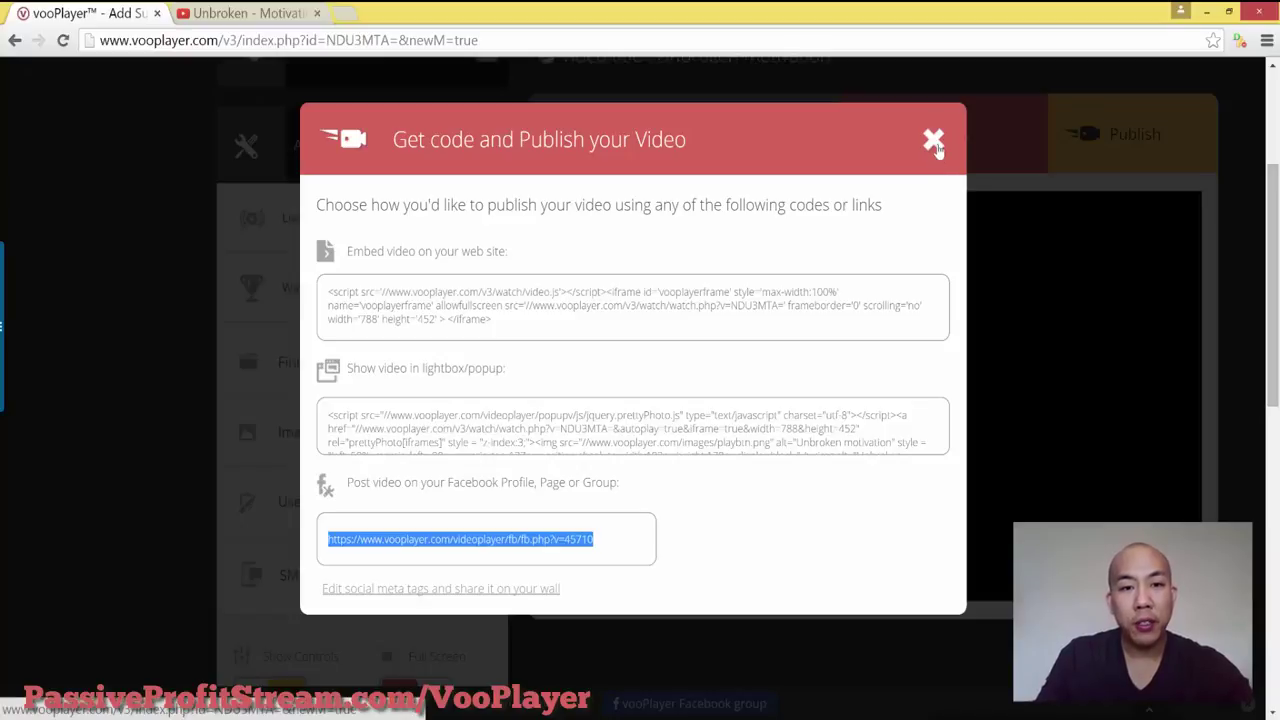
left_click(933, 143)
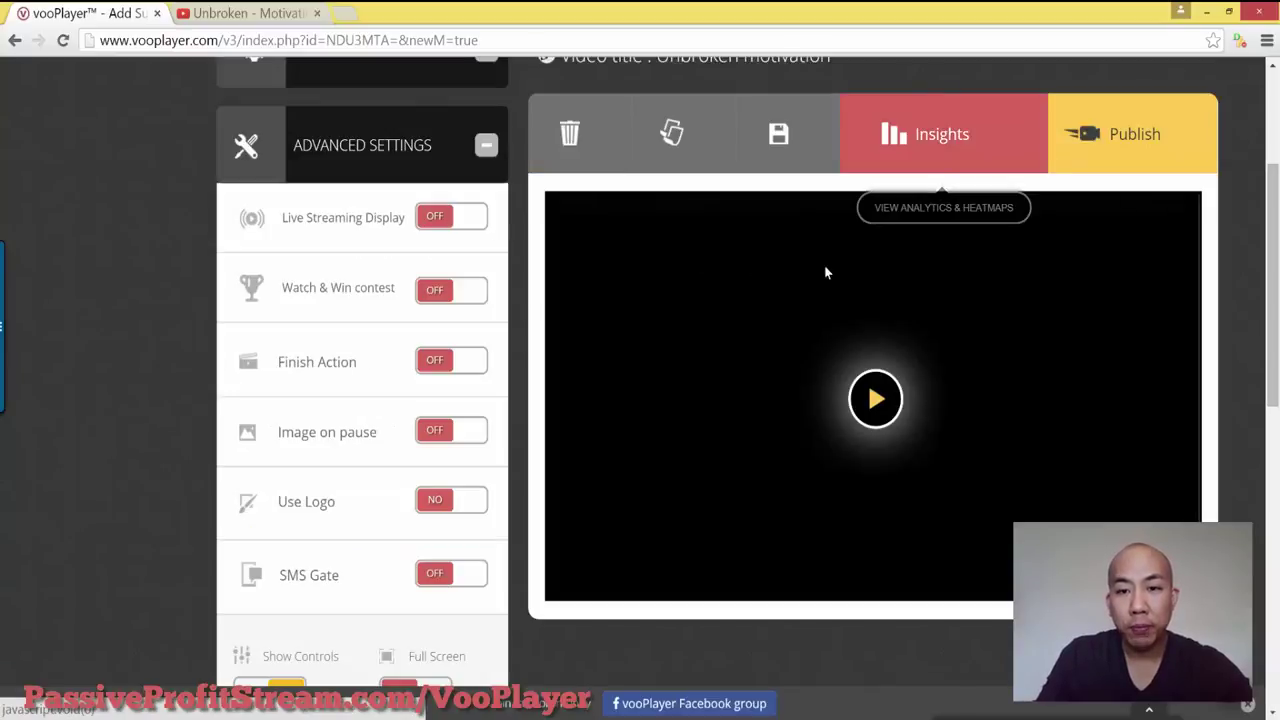
scroll(902, 270, "up", 3)
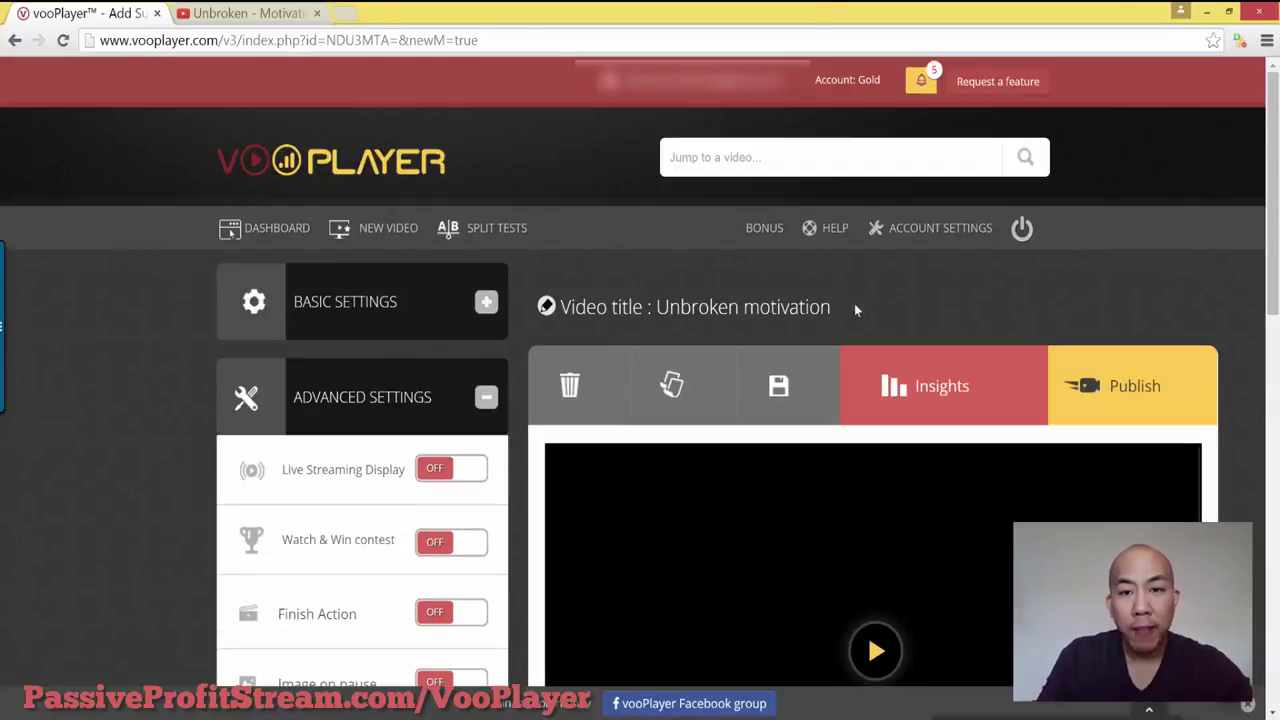
left_click(764, 228)
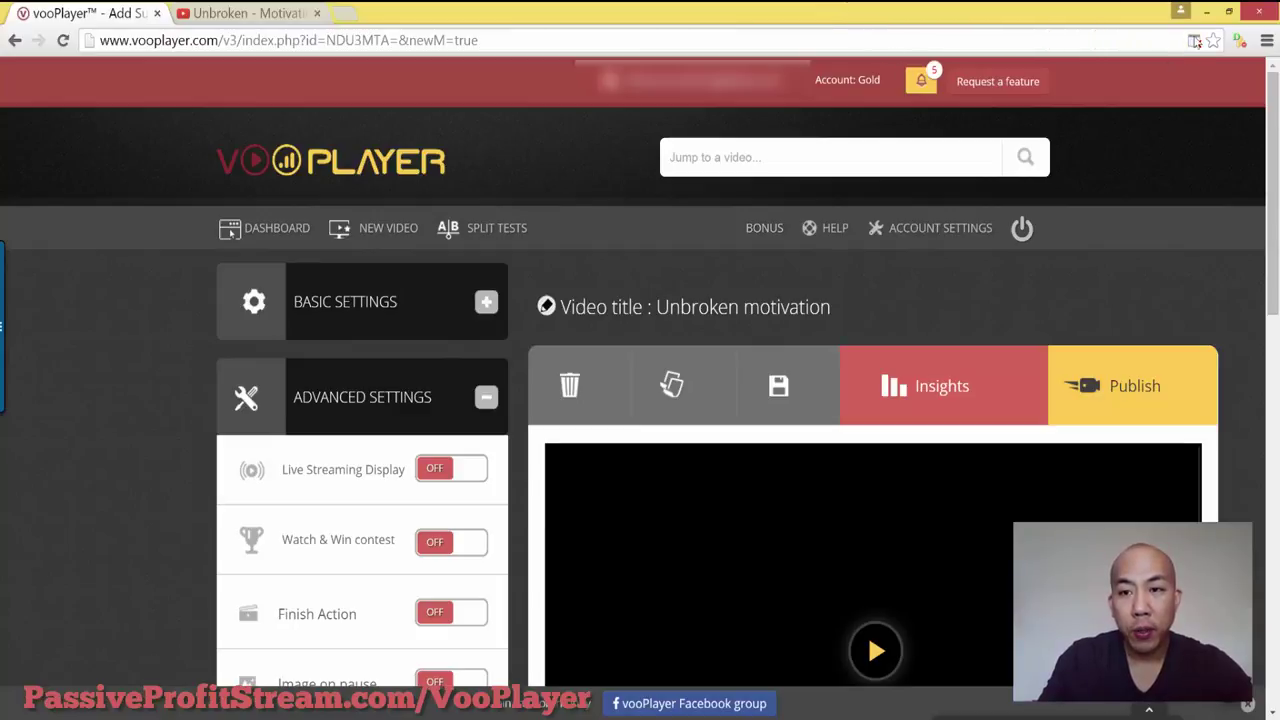
left_click(1158, 41)
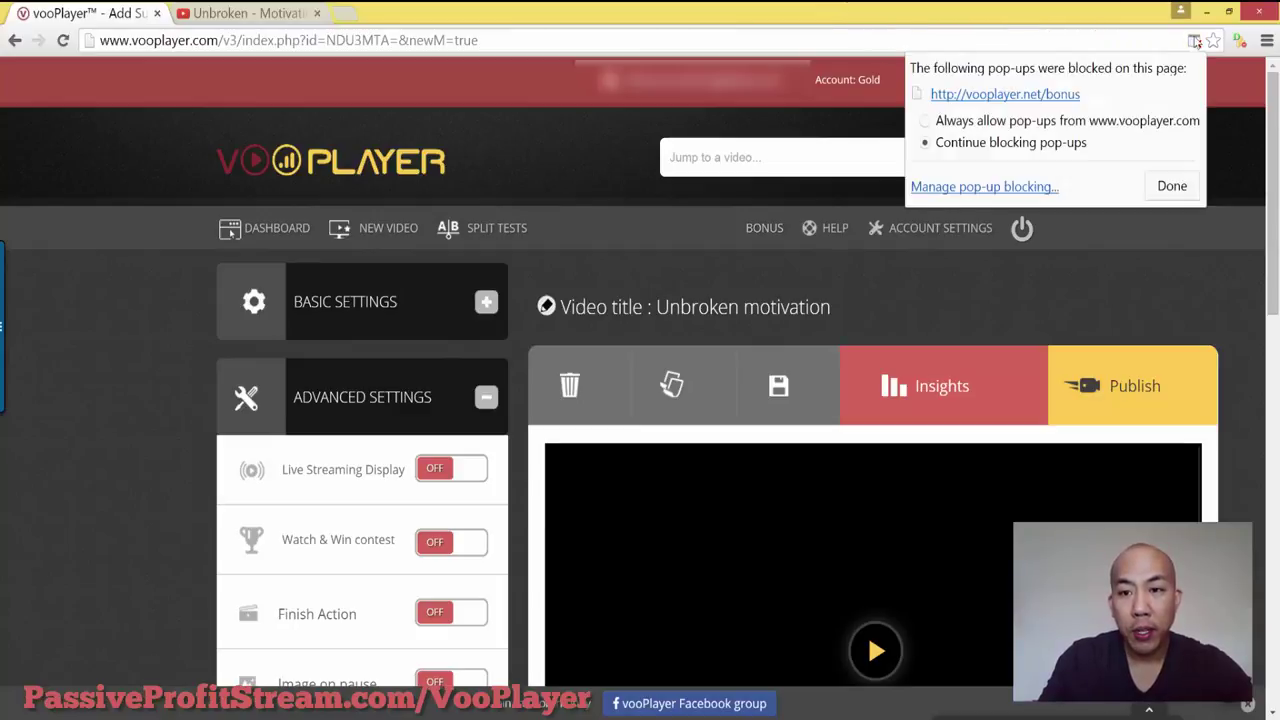
left_click(1055, 125)
left_click(1170, 188)
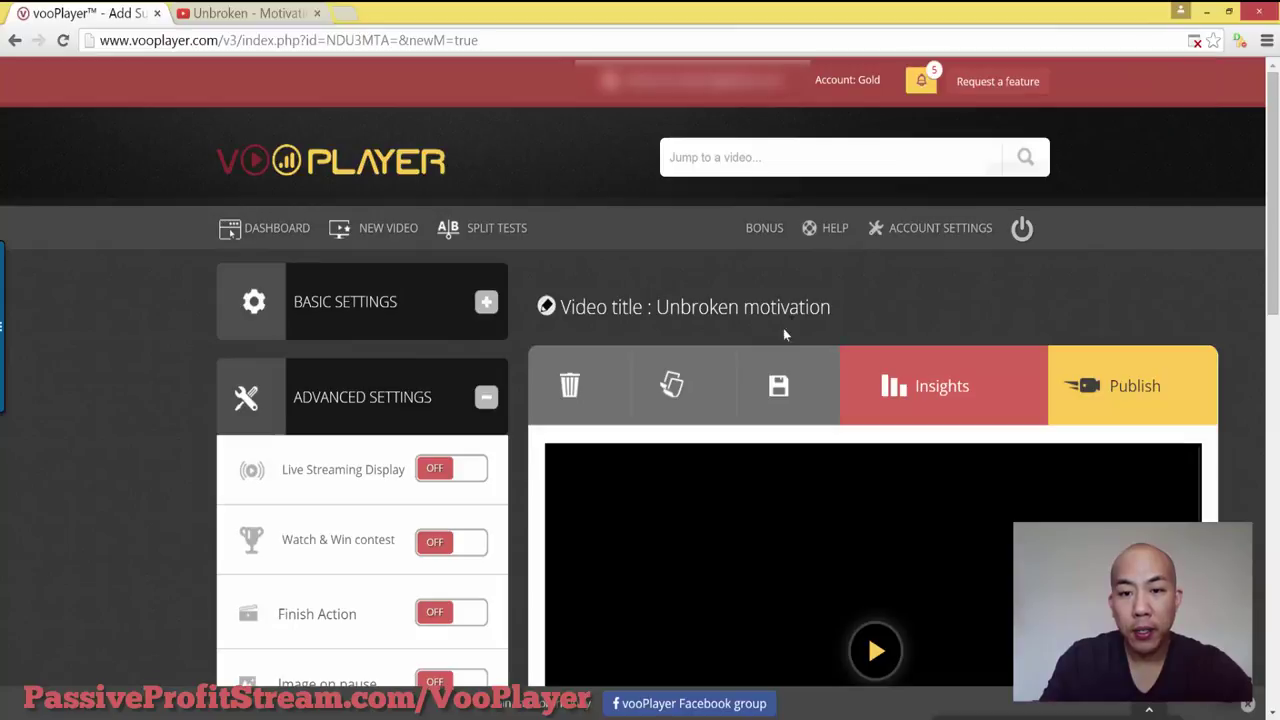
left_click(766, 228)
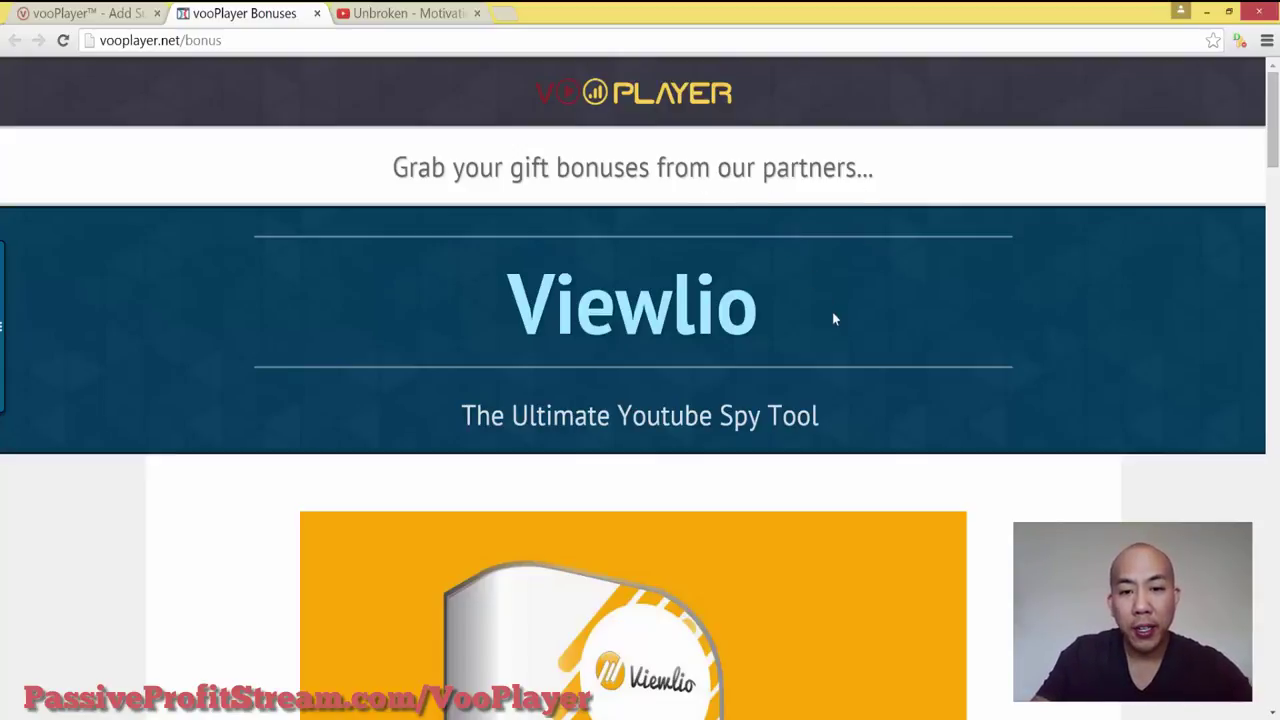
Step: Look through the partner bonuses from Viewlio to Vydio Croudsourcer, and return to the video's editing page
scroll(832, 318, "down", 10)
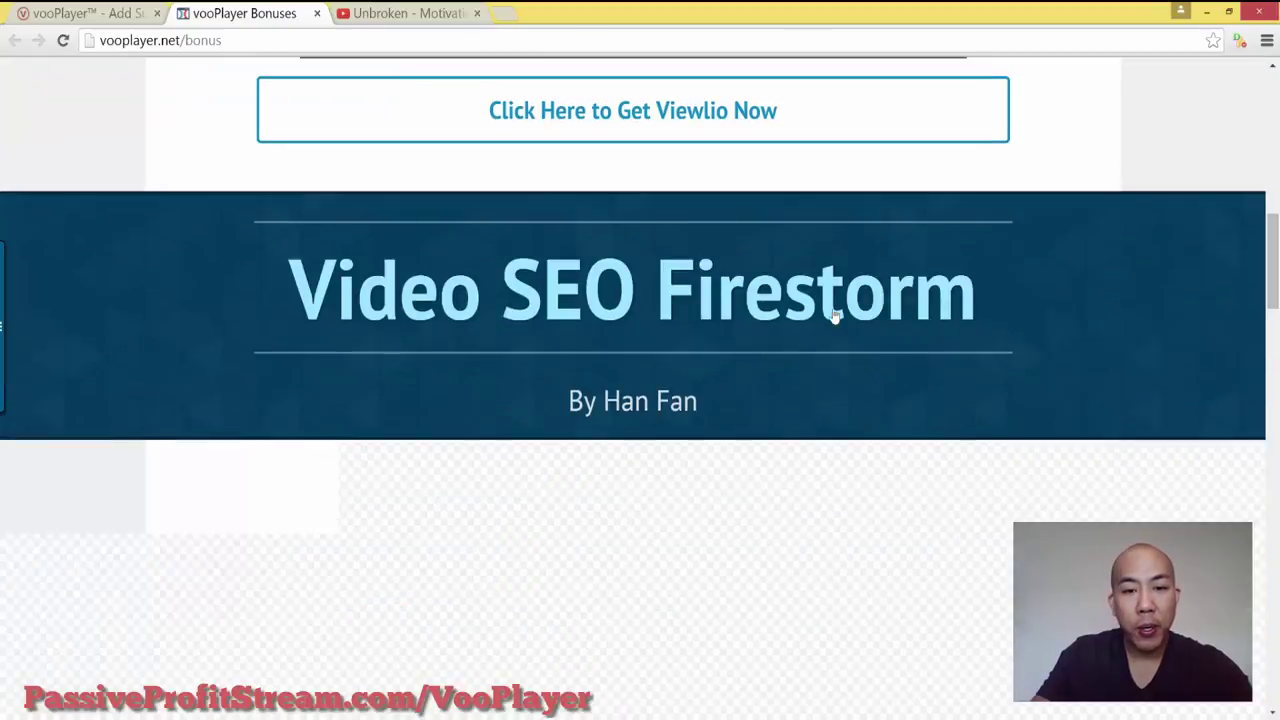
scroll(834, 316, "down", 10)
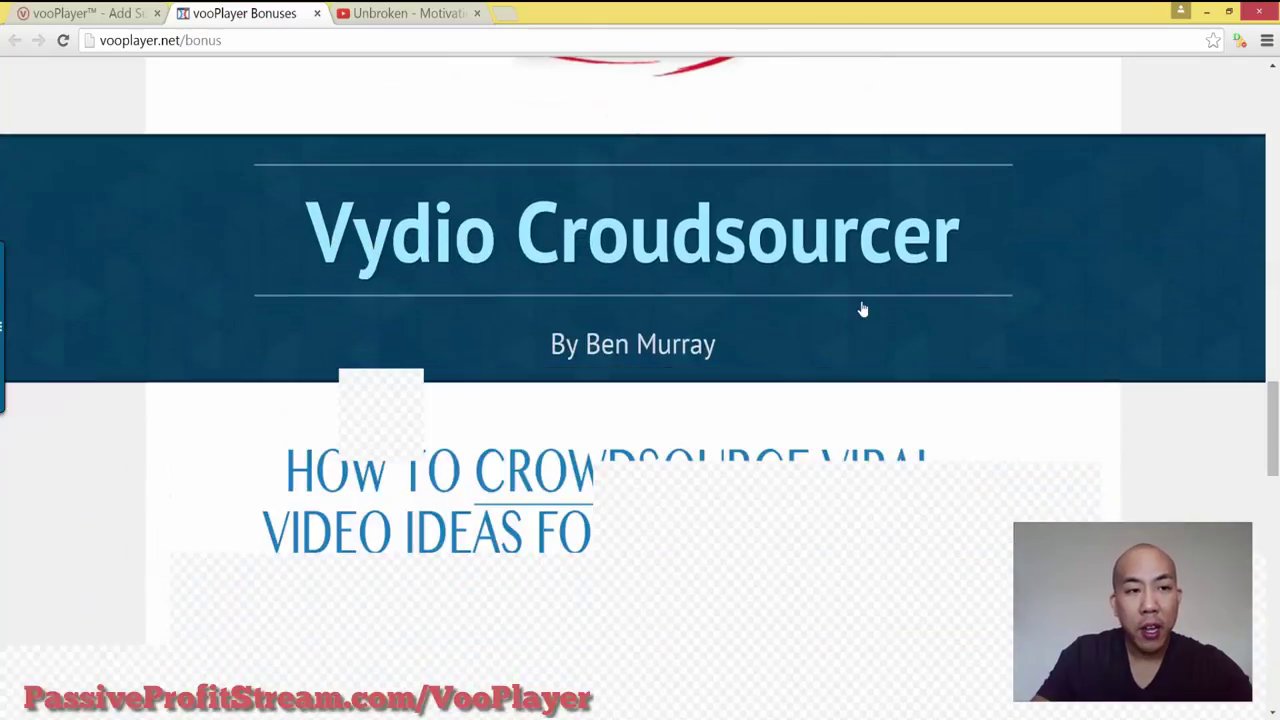
scroll(863, 310, "down", 2)
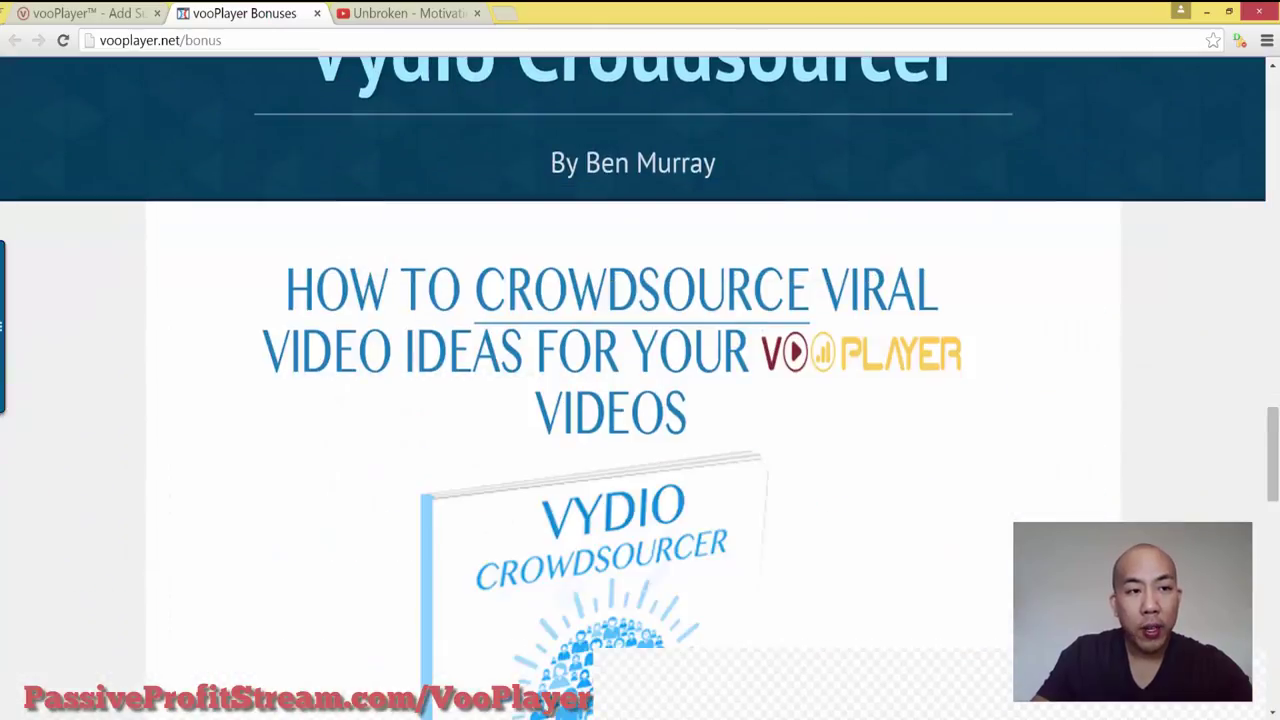
left_click(36, 12)
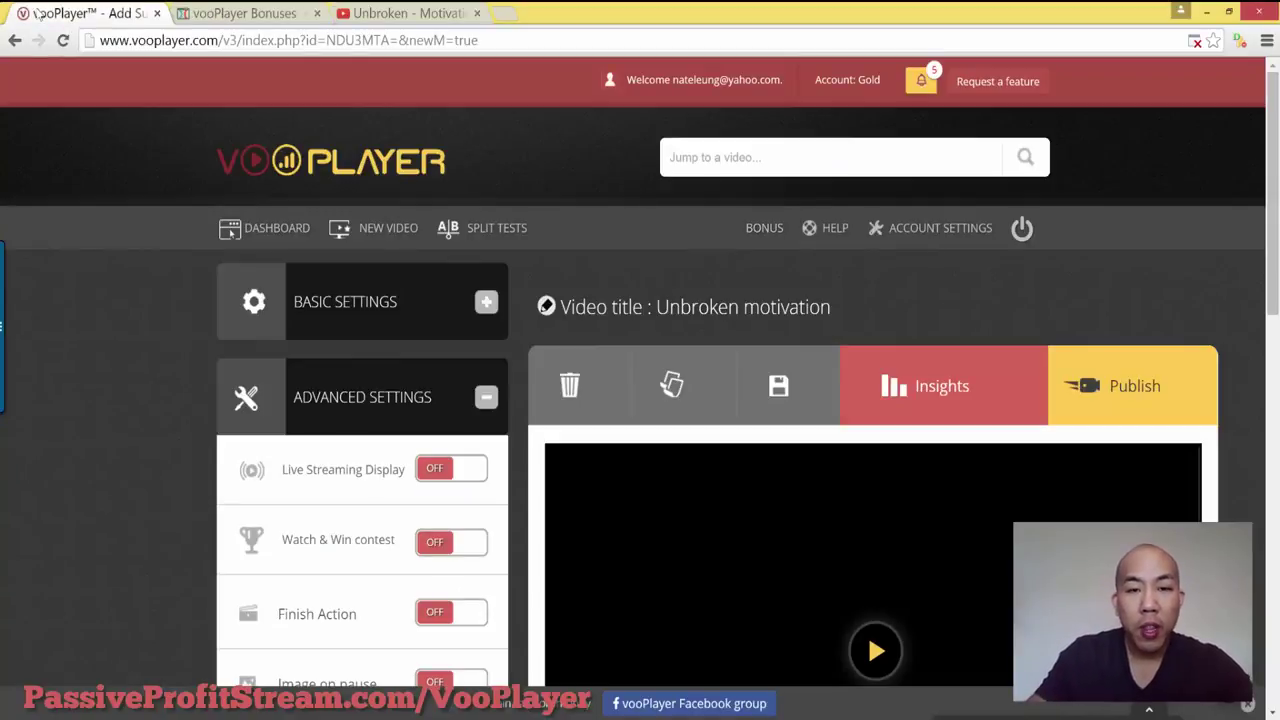